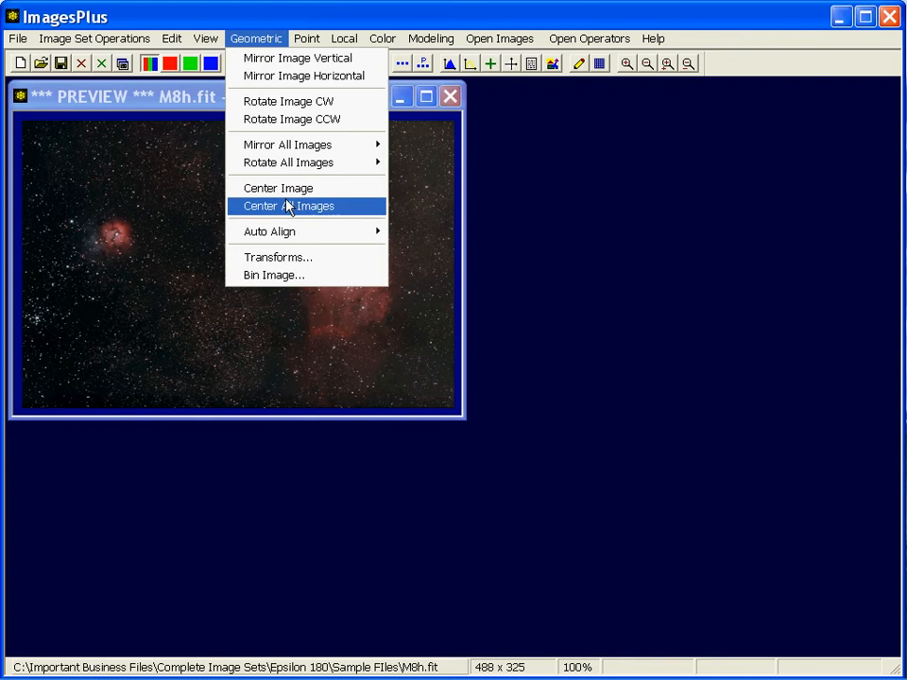
# Step: Open the geometric transforms for the image and shift it by 1.0 pixel down-right, up-right and down-left
pyautogui.click(294, 259)
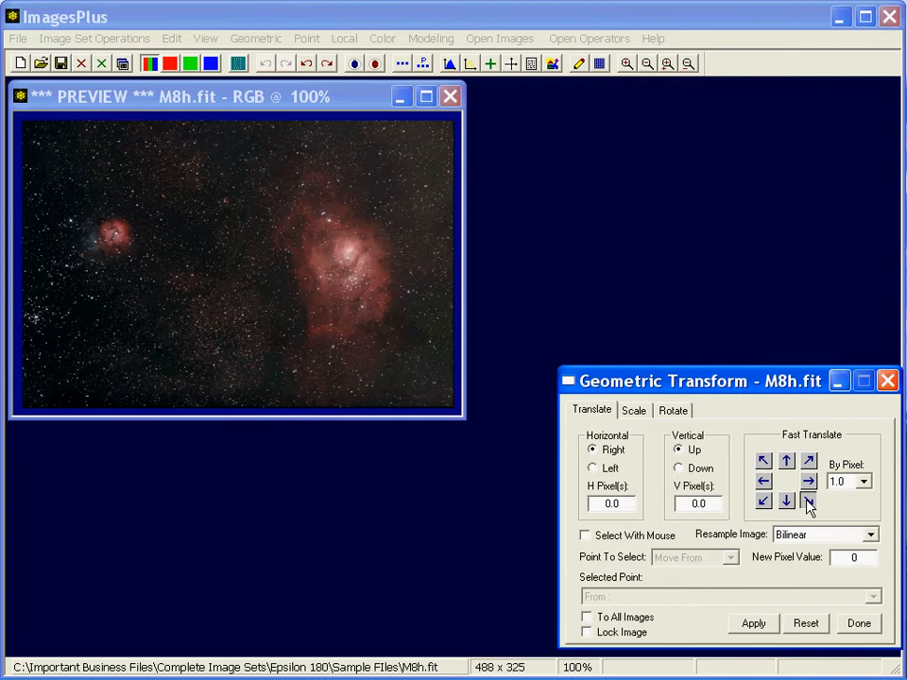
pyautogui.click(808, 502)
pyautogui.click(808, 461)
pyautogui.click(763, 502)
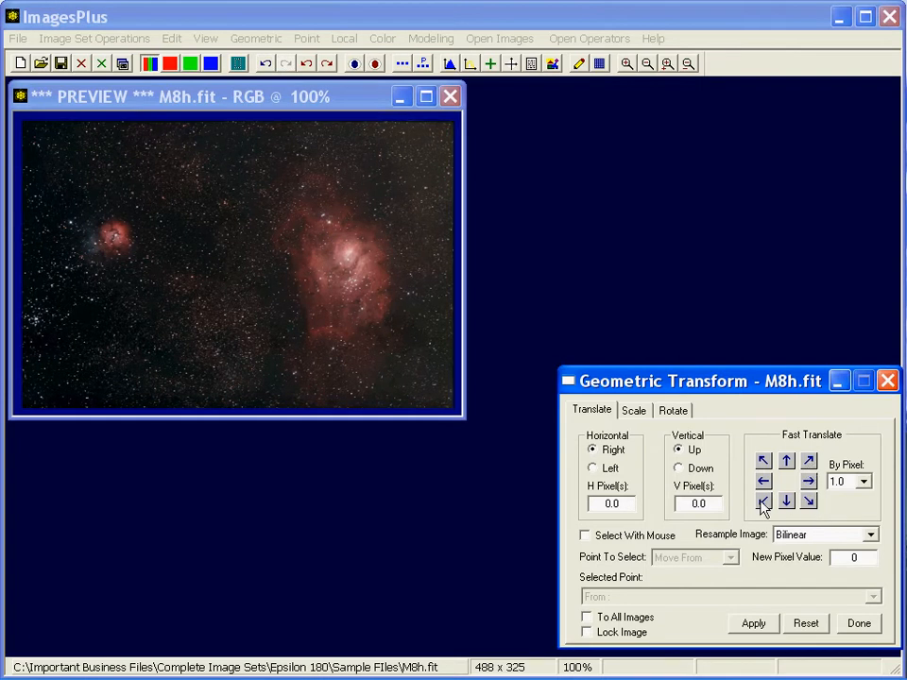
# Step: Set the fast translate amount to 4.0 pixels and shift the image up-right, down-left, left and up-left
pyautogui.click(863, 481)
pyautogui.click(850, 530)
pyautogui.click(807, 461)
pyautogui.click(763, 502)
pyautogui.click(763, 481)
pyautogui.click(763, 461)
pyautogui.click(864, 482)
pyautogui.scroll(5, 867, 514)
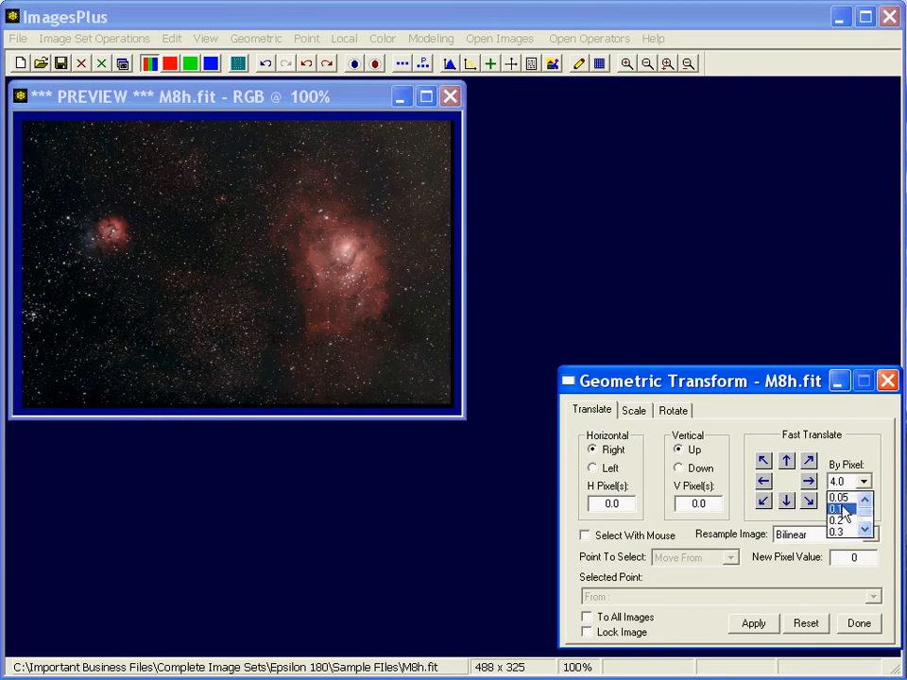
pyautogui.click(765, 466)
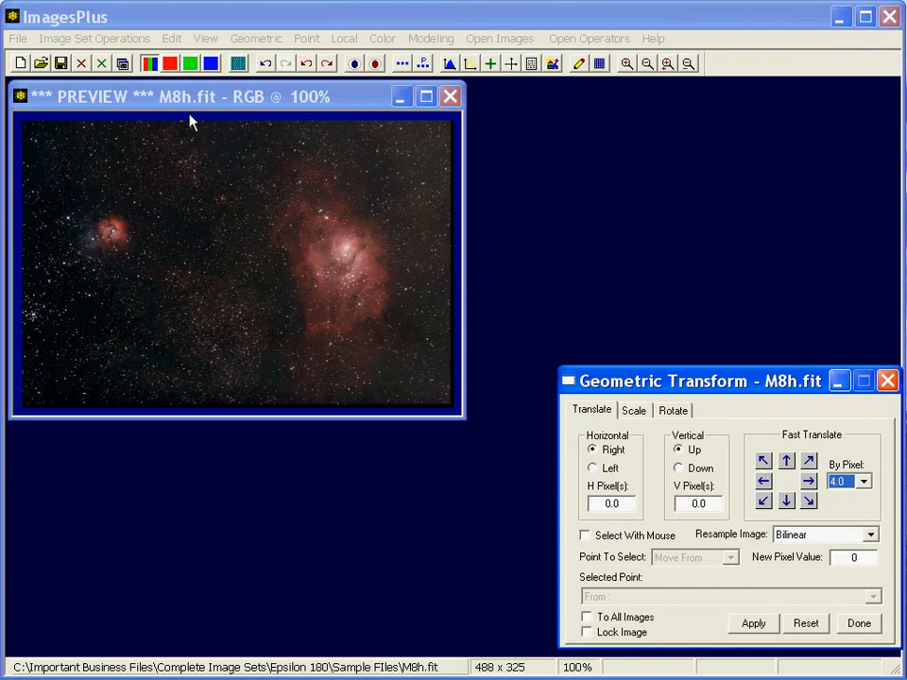
# Step: Undo the last image shift, redo it for comparison, and undo it again
pyautogui.click(265, 64)
pyautogui.click(286, 63)
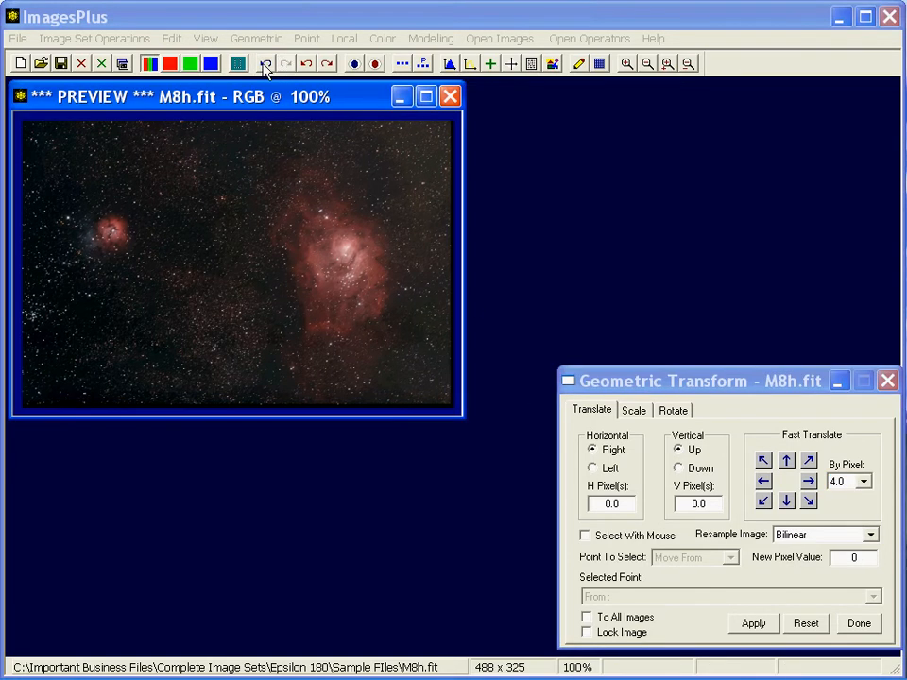
pyautogui.click(265, 63)
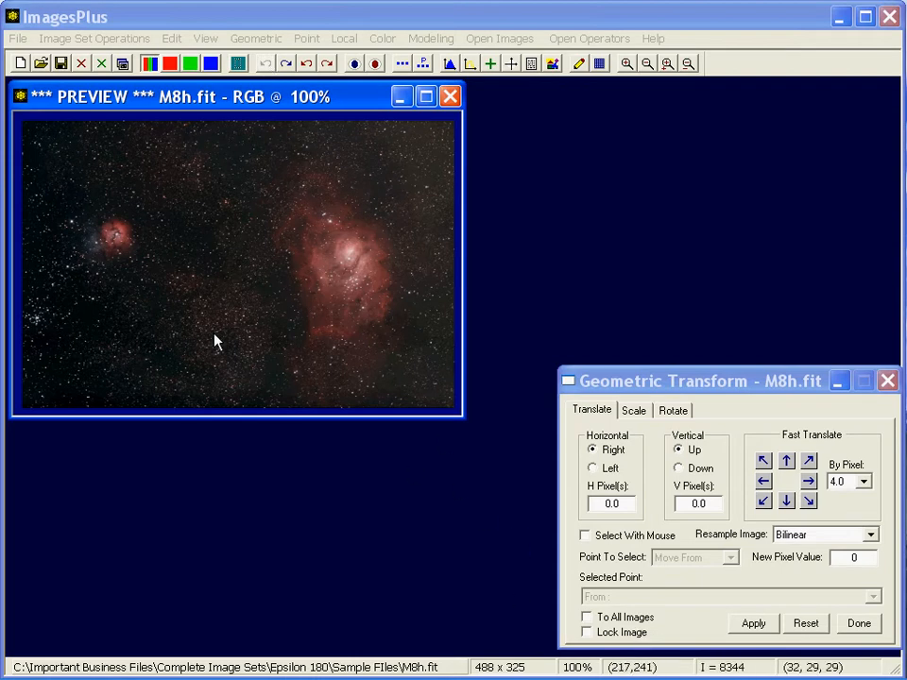
# Step: Translate the image using mouse-selected points, from (80, 200) to (251, 116), and undo the translation
pyautogui.click(590, 536)
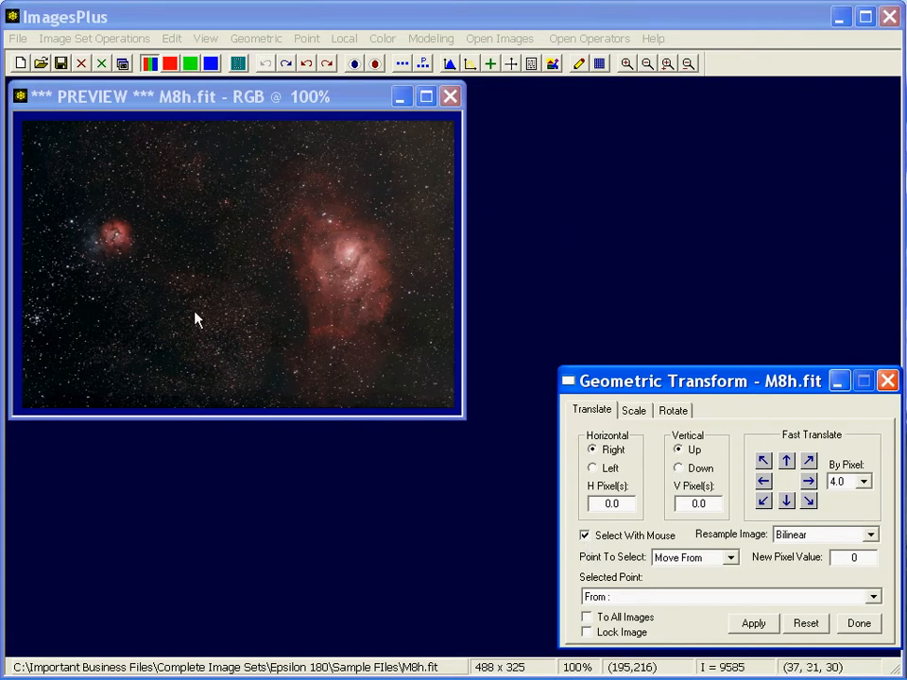
pyautogui.click(95, 304)
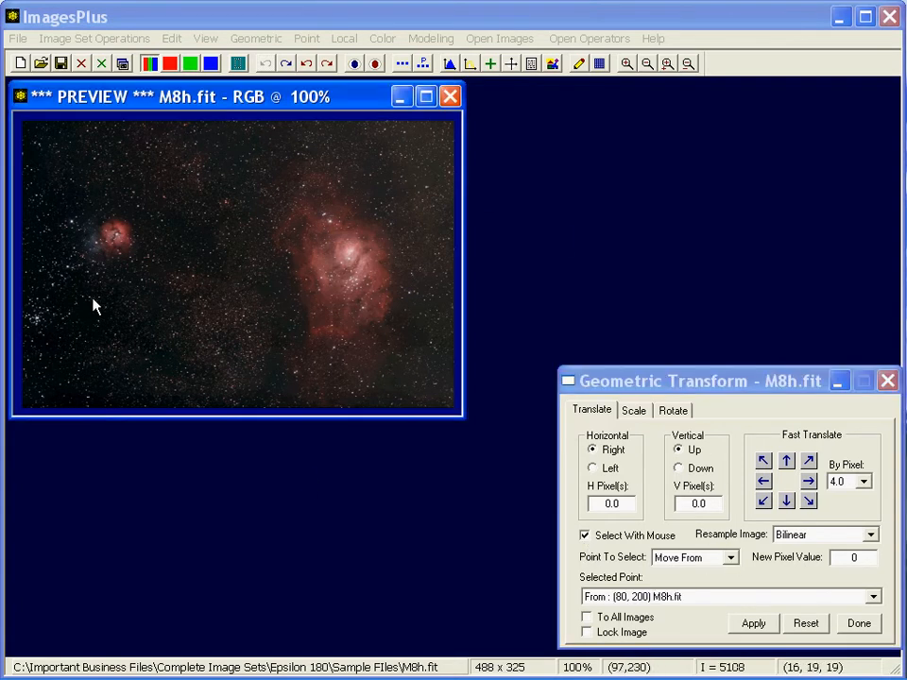
pyautogui.click(730, 558)
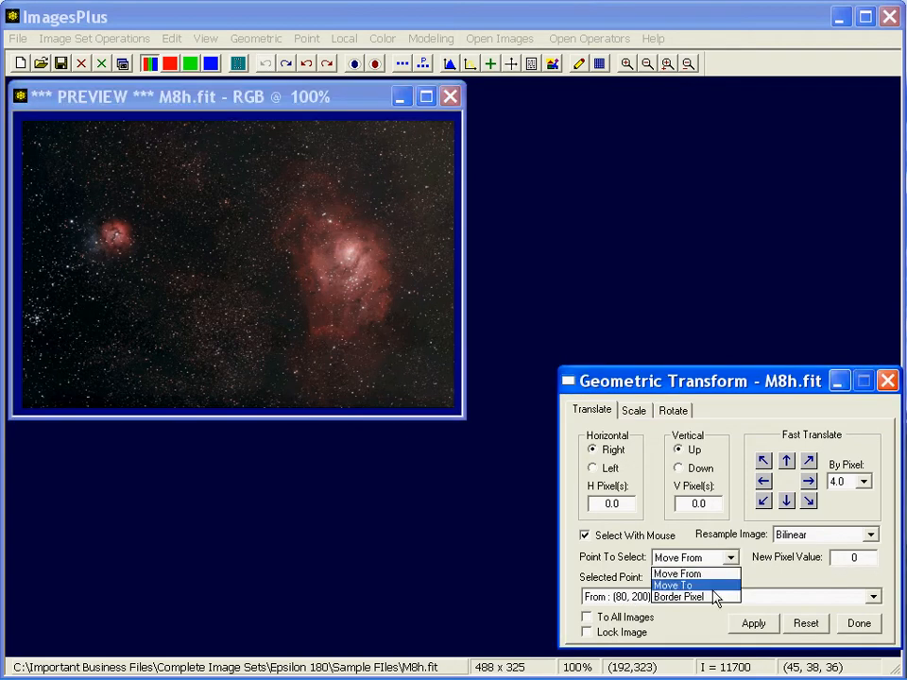
pyautogui.click(713, 586)
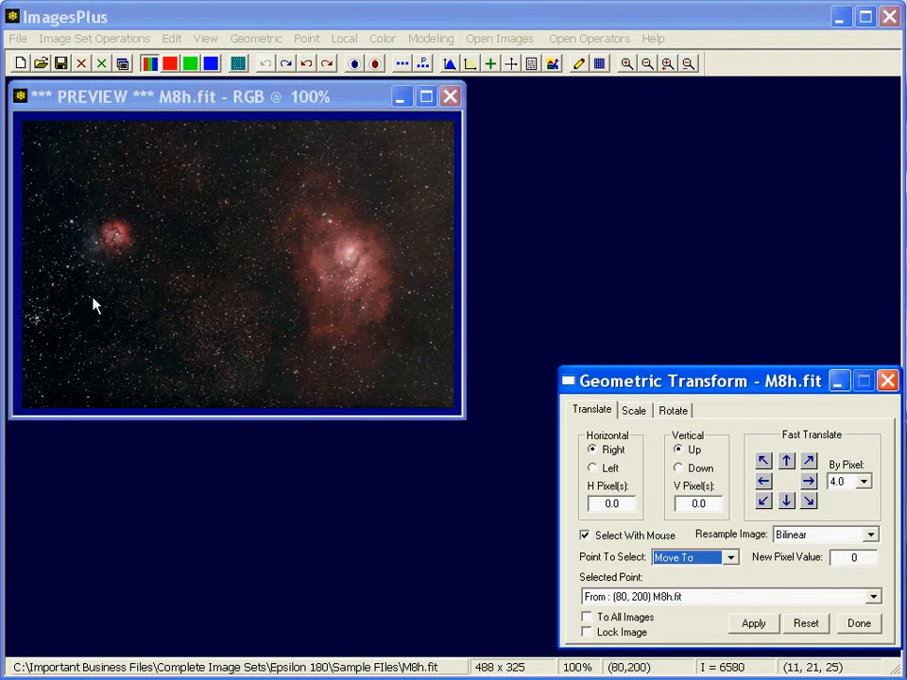
pyautogui.click(245, 230)
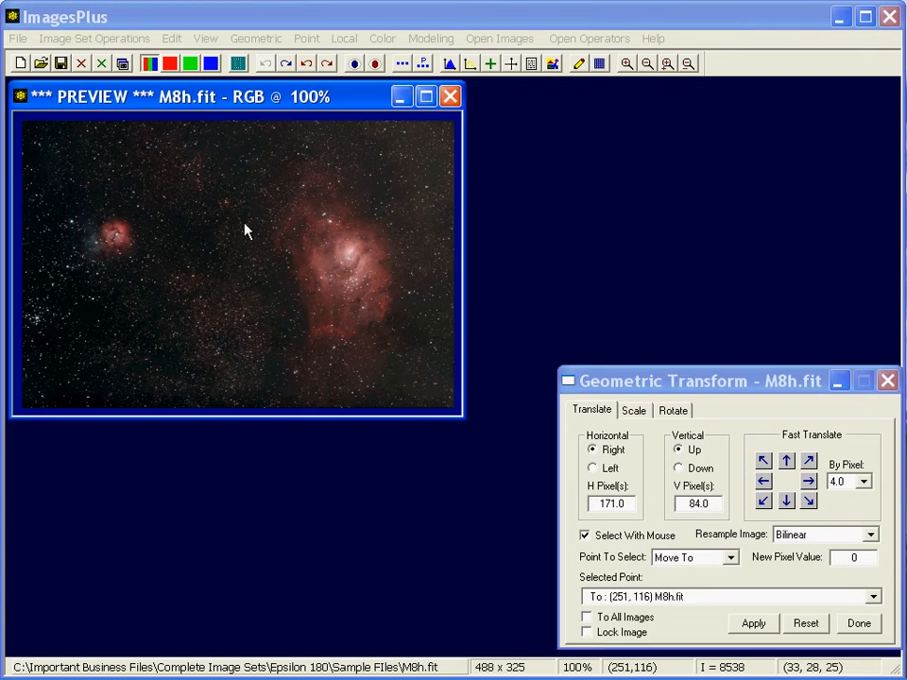
pyautogui.click(753, 623)
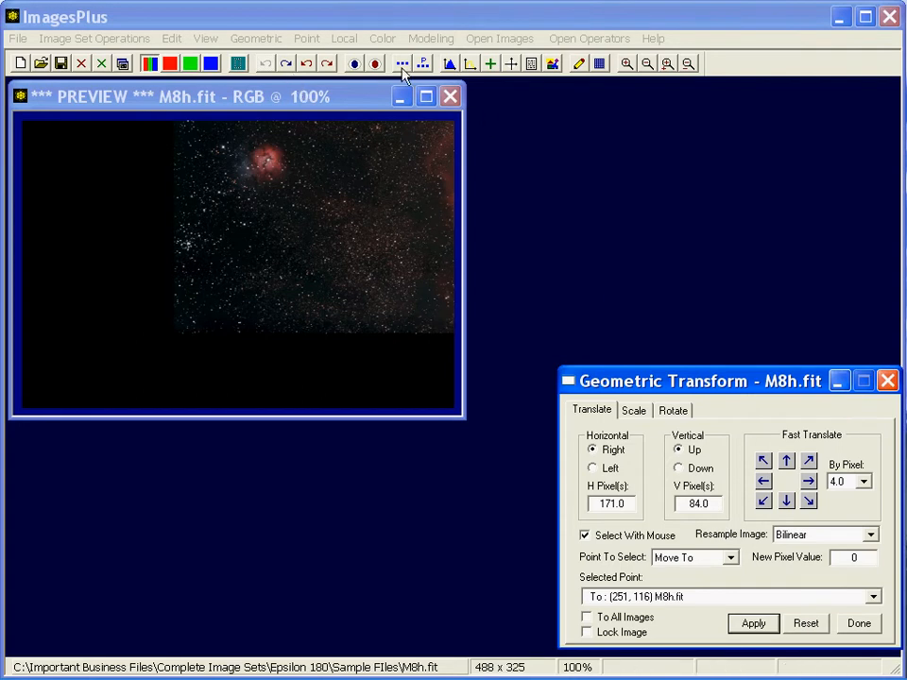
pyautogui.click(269, 66)
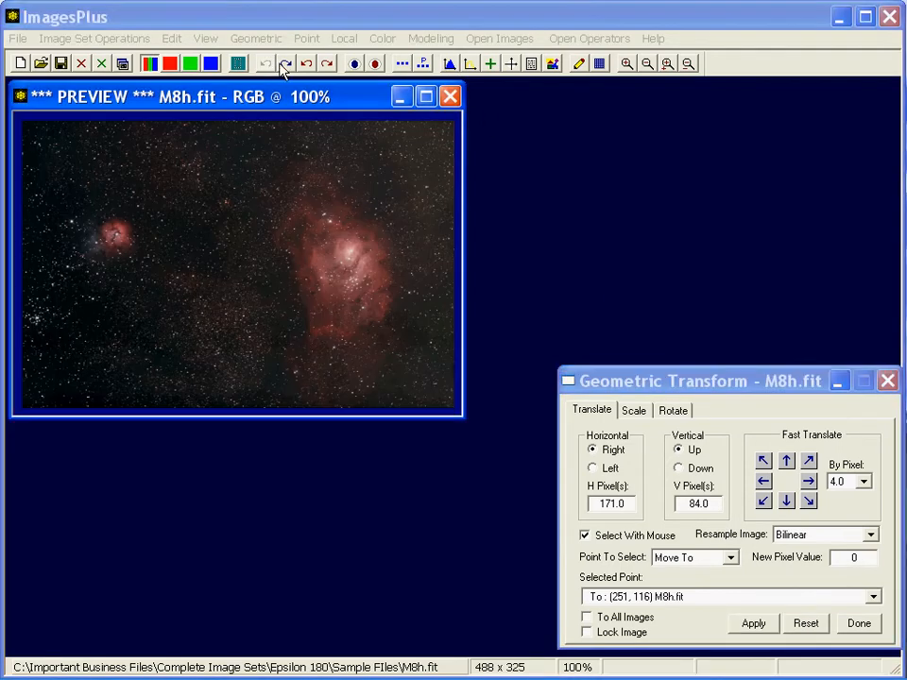
# Step: Scale the image by a factor of 2 with its aspect ratio preserved, and reposition the image window
pyautogui.click(642, 419)
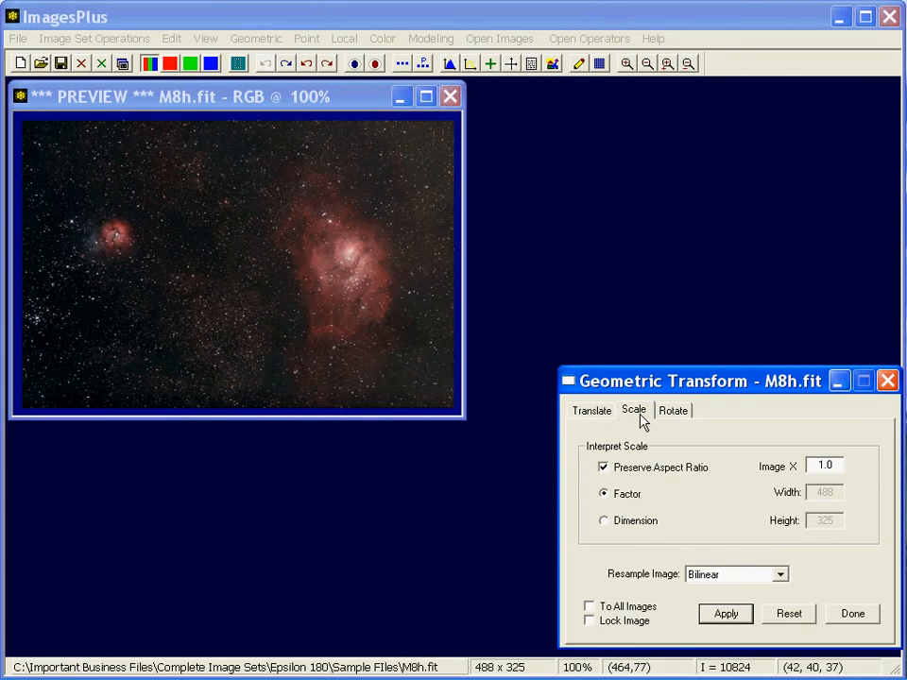
pyautogui.doubleClick(825, 465)
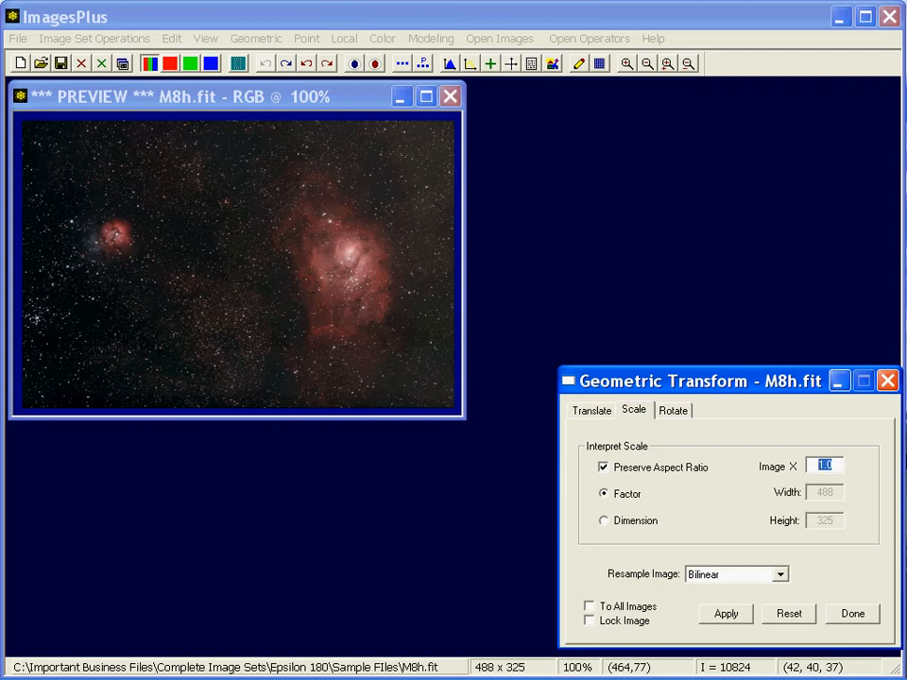
pyautogui.write('2')
pyautogui.click(726, 614)
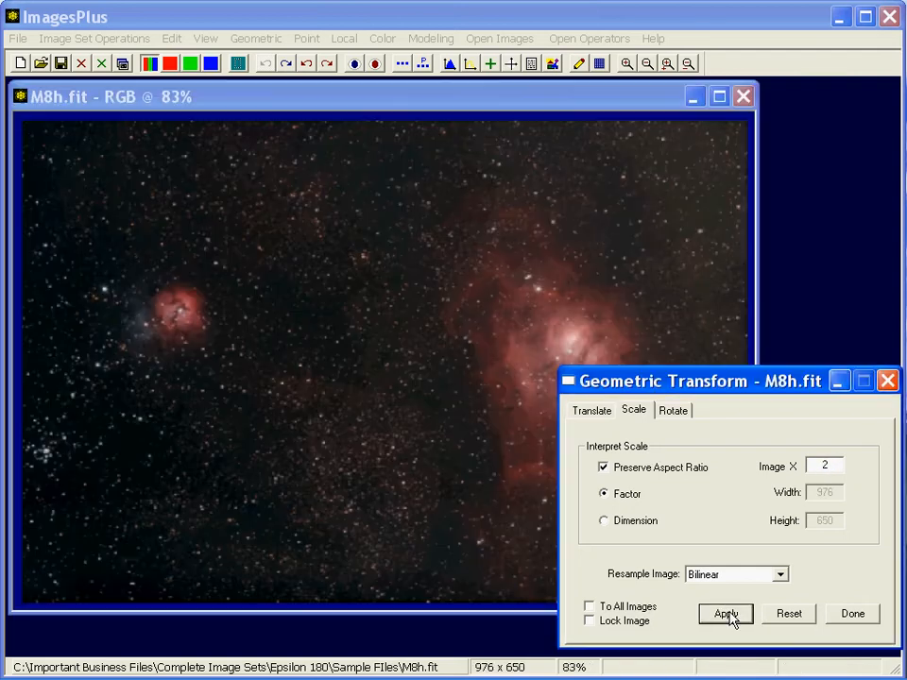
pyautogui.moveTo(313, 102); pyautogui.dragTo(297, 83)
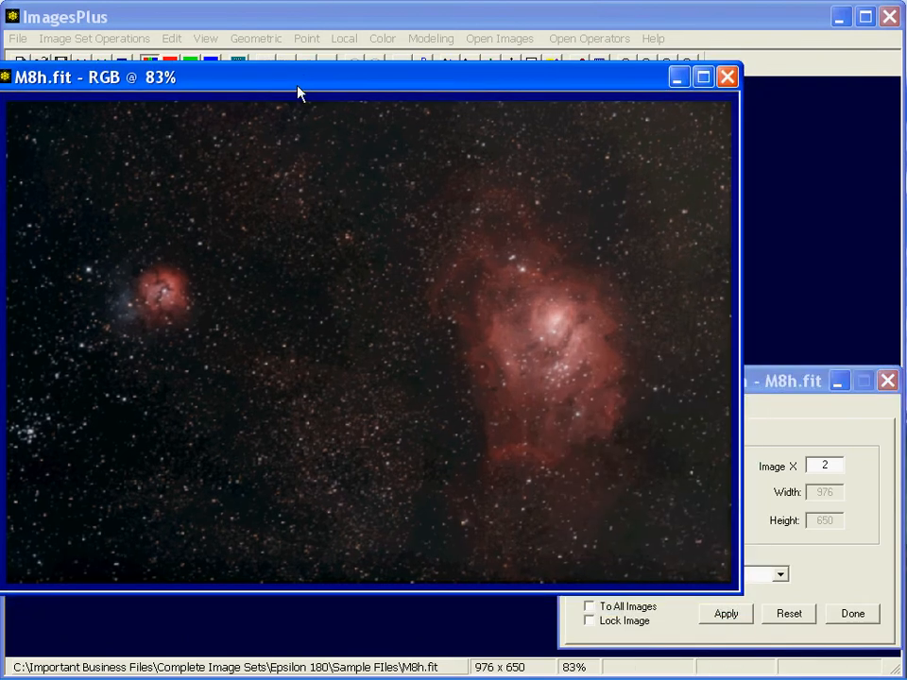
# Step: Scale the enlarged image by a factor of .5 and move its window back into the workspace
pyautogui.click(786, 382)
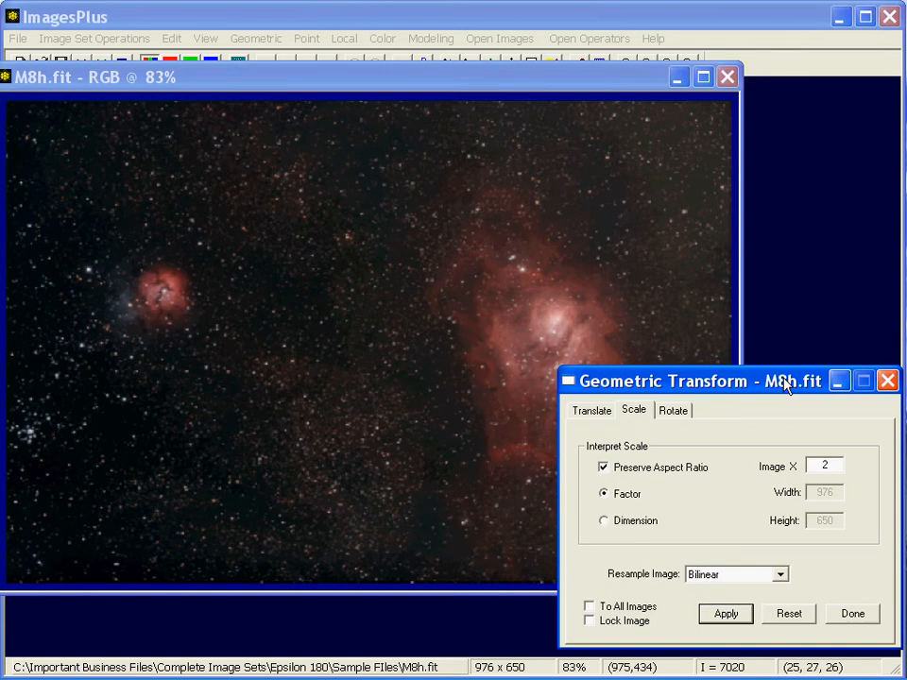
pyautogui.click(836, 464)
pyautogui.doubleClick(836, 465)
pyautogui.write('.5')
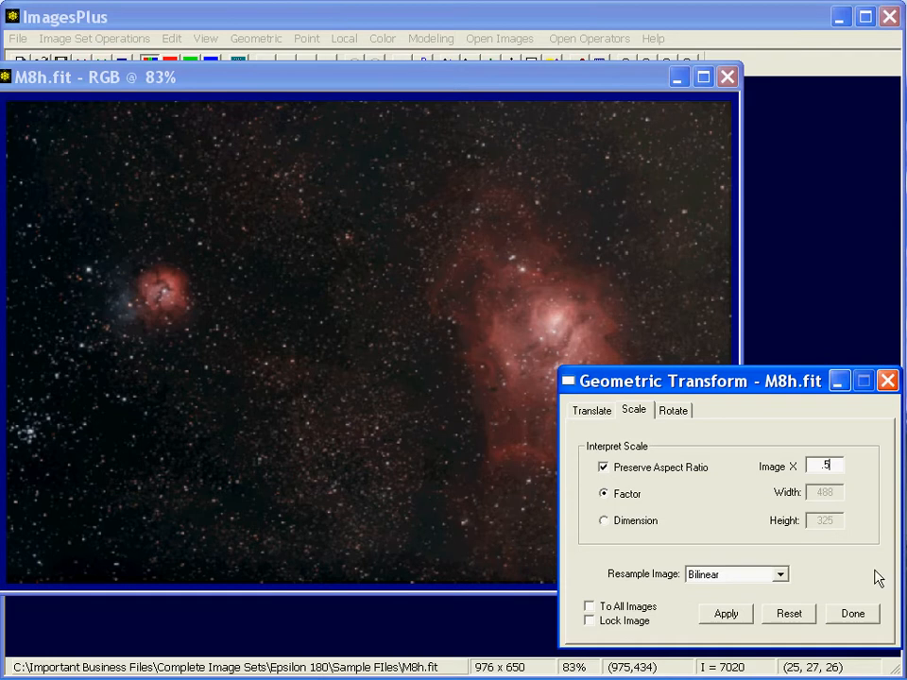
pyautogui.click(723, 621)
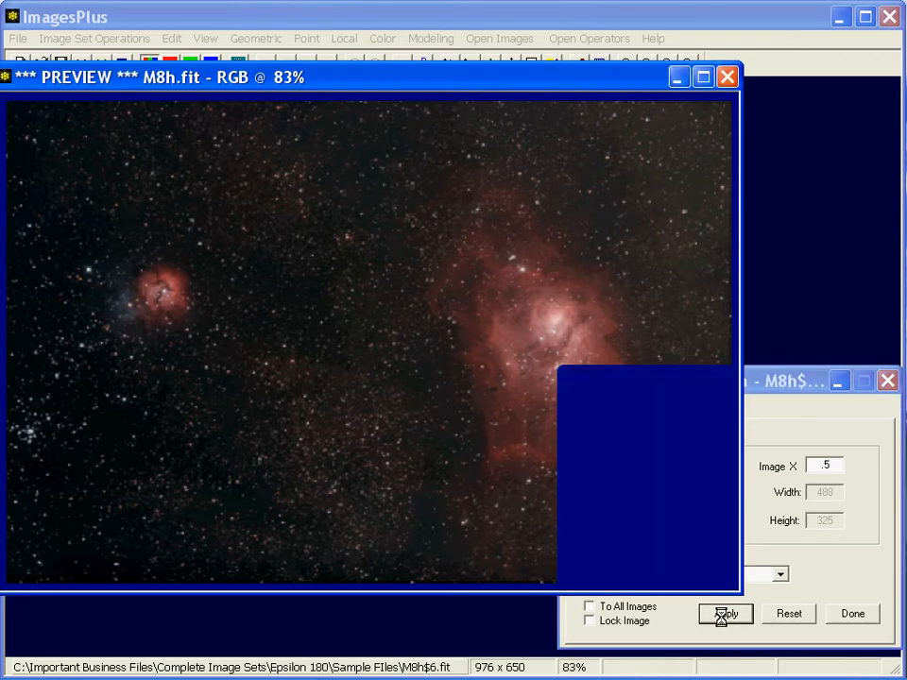
pyautogui.moveTo(236, 79); pyautogui.dragTo(256, 95)
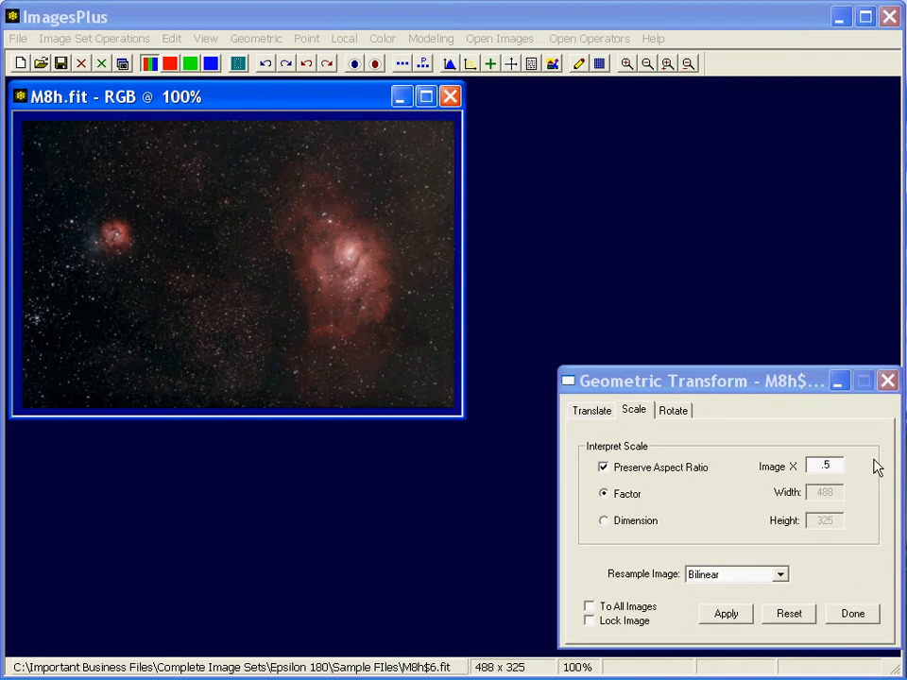
# Step: Switch the scale interpretation to Dimension and back to Factor
pyautogui.click(609, 523)
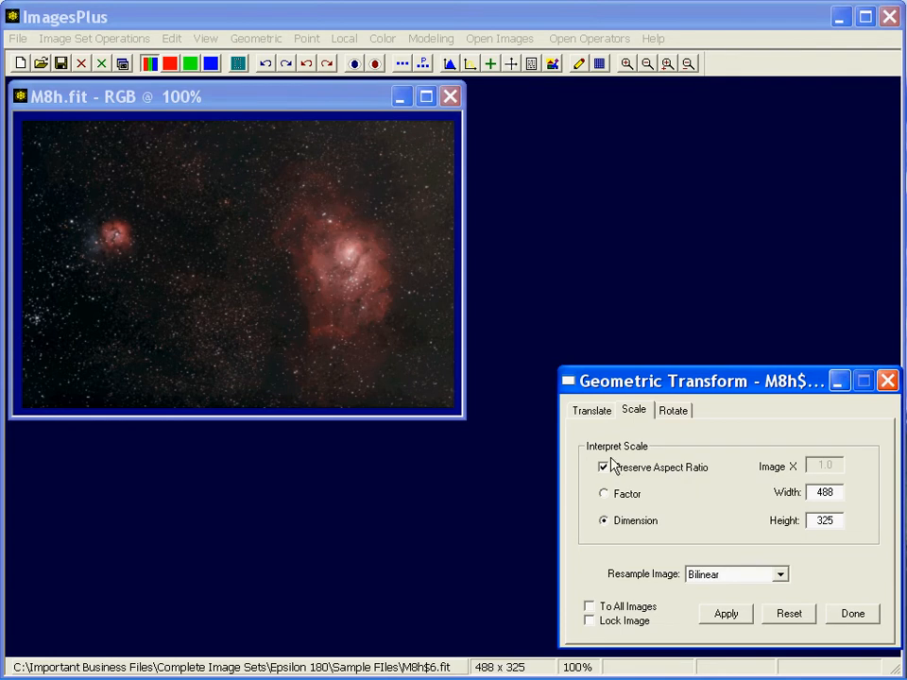
pyautogui.click(621, 495)
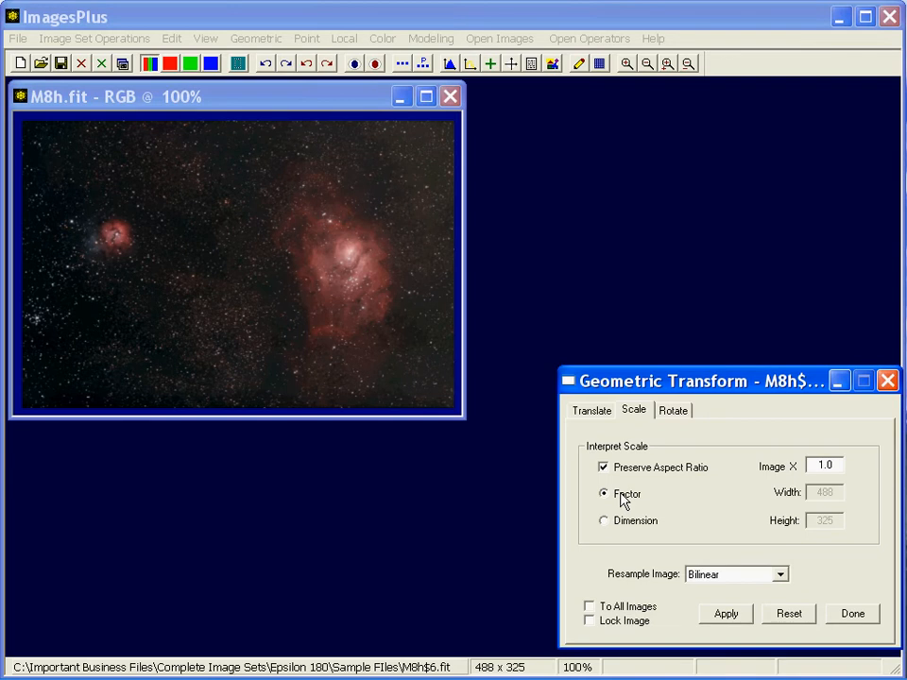
# Step: Fast rotate the image by 1.0 degree counterclockwise and clockwise
pyautogui.click(673, 410)
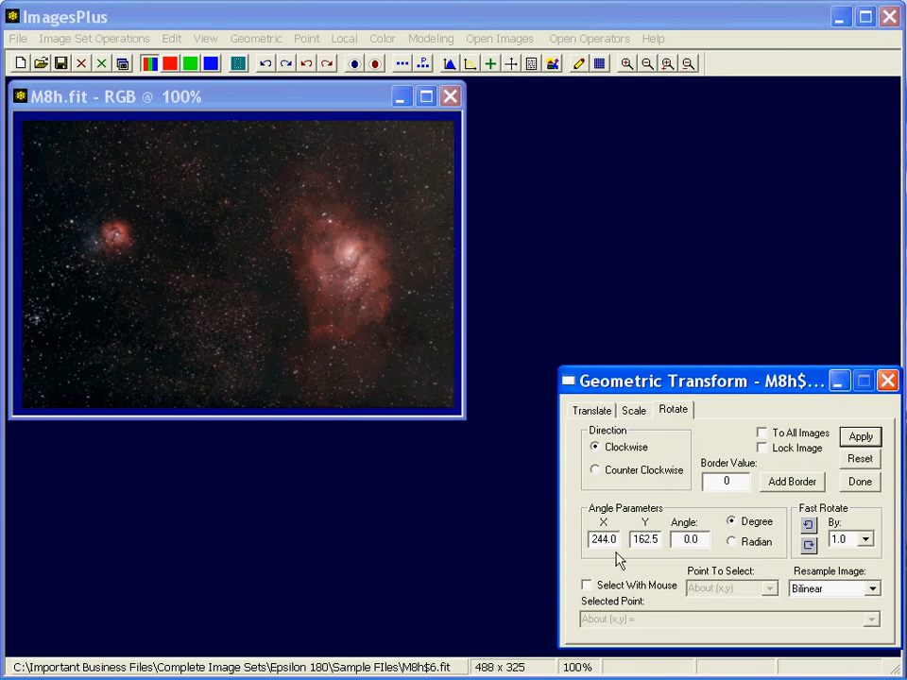
pyautogui.click(808, 525)
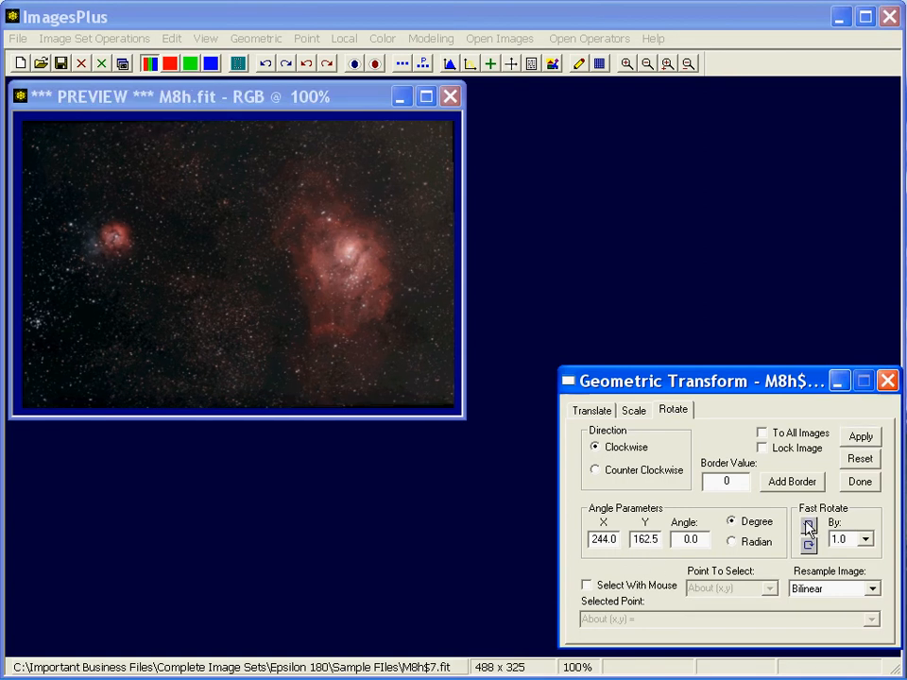
pyautogui.click(808, 546)
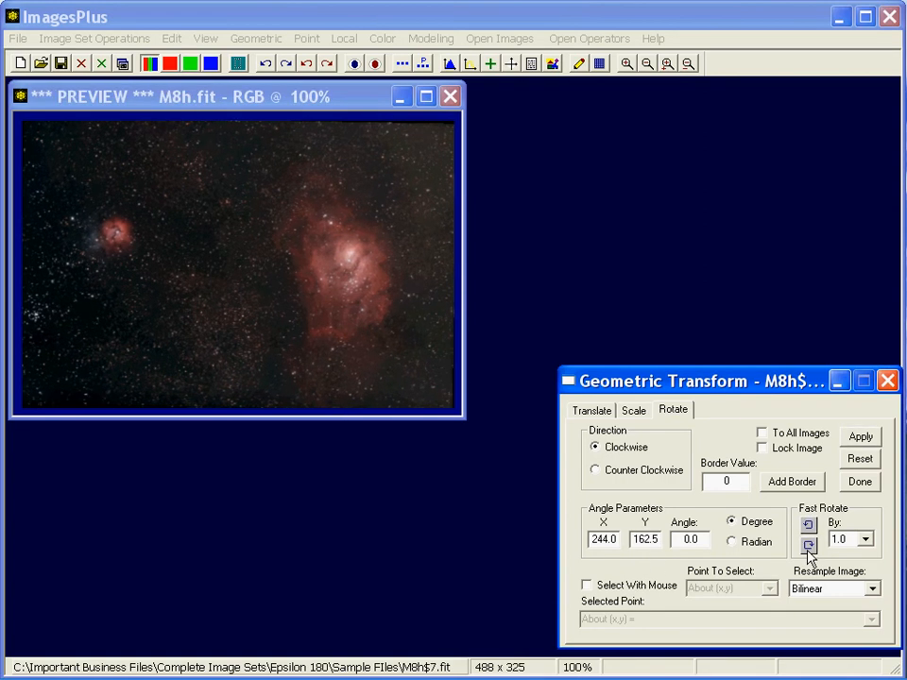
# Step: Set the fast rotate amount to 0.3 degrees and rotate the image counterclockwise and clockwise
pyautogui.click(864, 540)
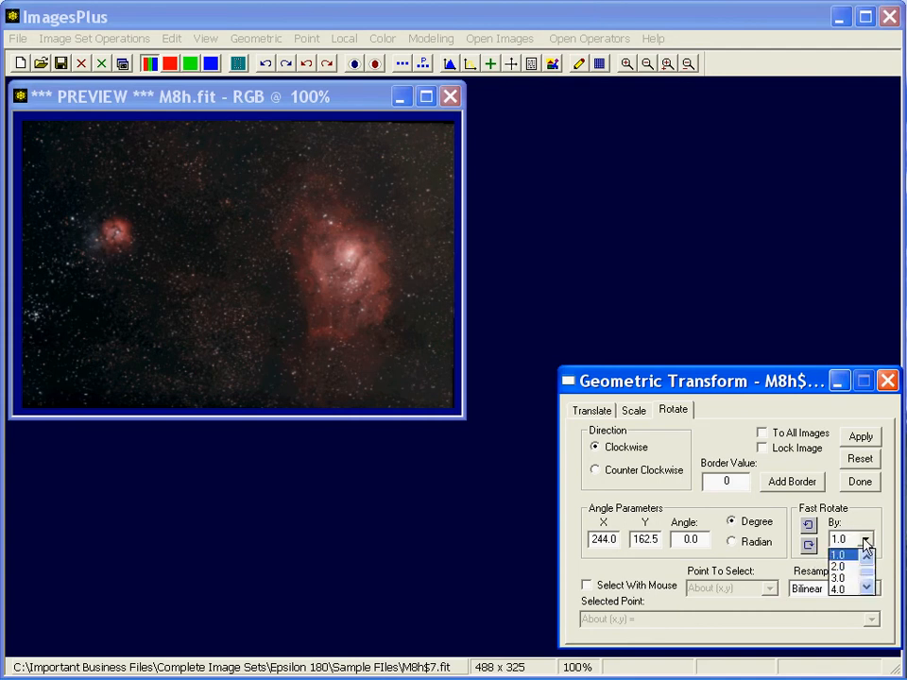
pyautogui.click(866, 588)
pyautogui.click(867, 559)
pyautogui.click(866, 557)
pyautogui.click(866, 557)
pyautogui.click(866, 557)
pyautogui.click(866, 557)
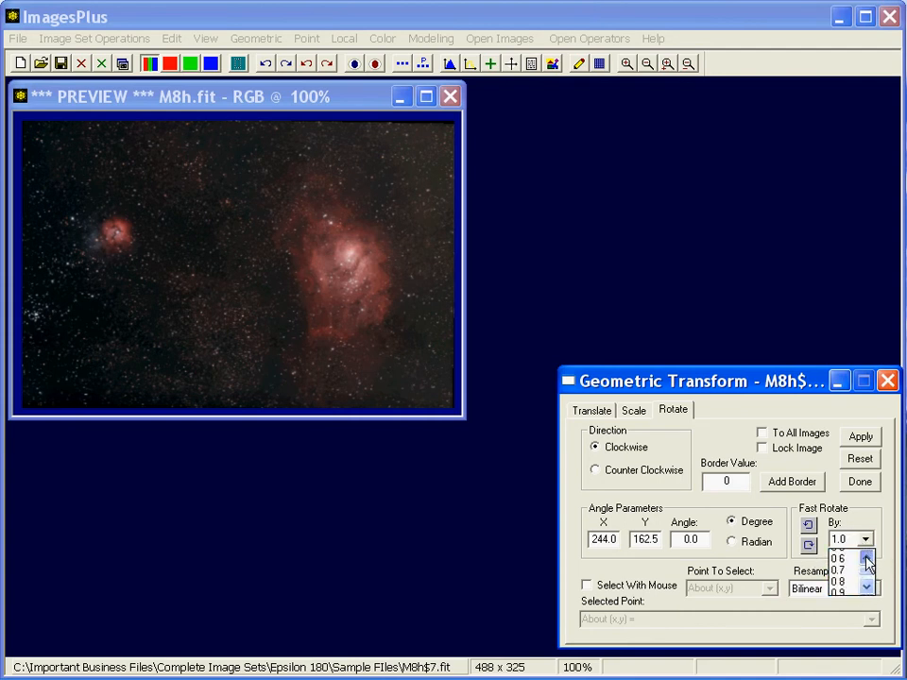
pyautogui.click(866, 557)
pyautogui.click(866, 557)
pyautogui.click(866, 557)
pyautogui.click(837, 555)
pyautogui.click(808, 524)
pyautogui.click(809, 548)
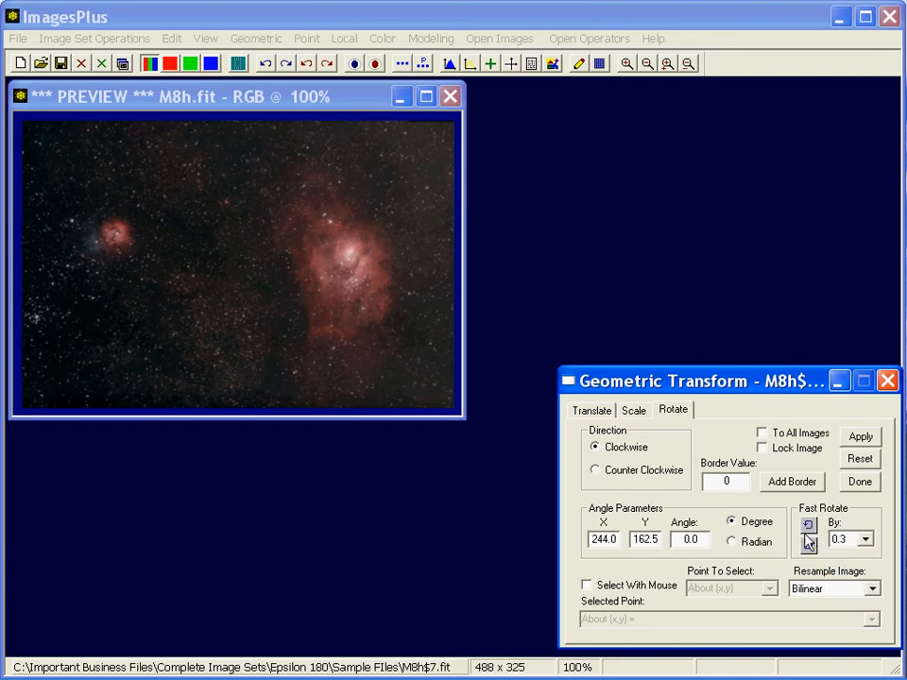
pyautogui.click(809, 551)
# Step: Add a border with value 0 around the image
pyautogui.click(794, 483)
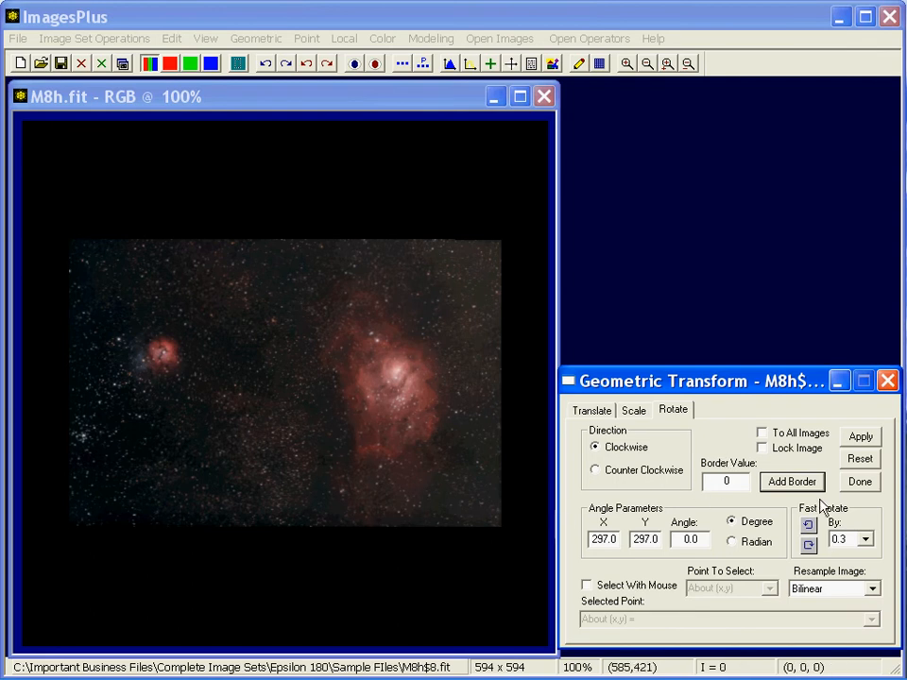
# Step: Fast rotate the bordered image clockwise by 15.0 degrees, and undo the rotation
pyautogui.click(865, 538)
pyautogui.click(866, 588)
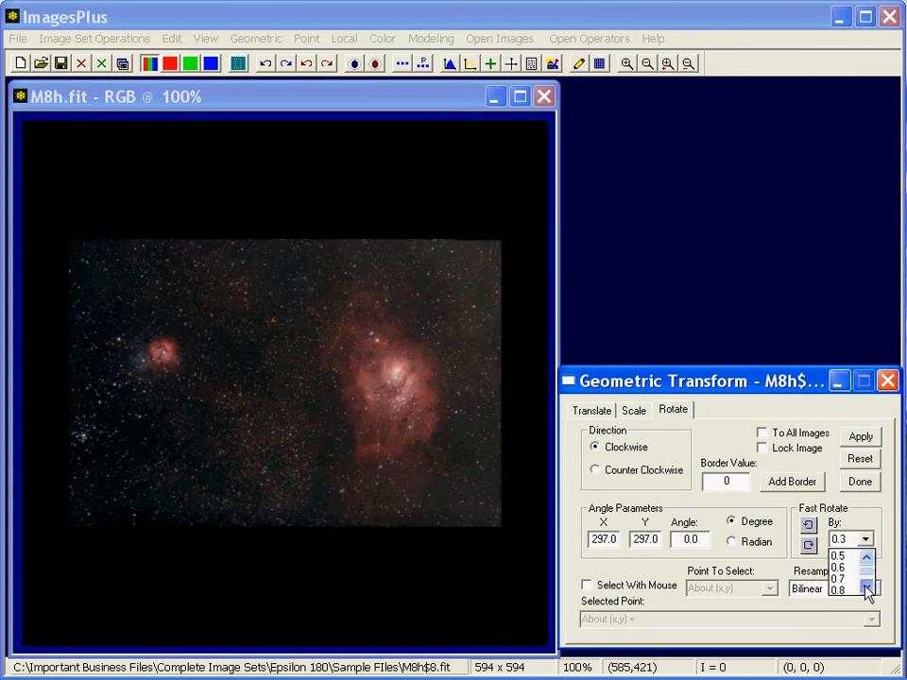
pyautogui.click(866, 567)
pyautogui.click(866, 587)
pyautogui.click(839, 589)
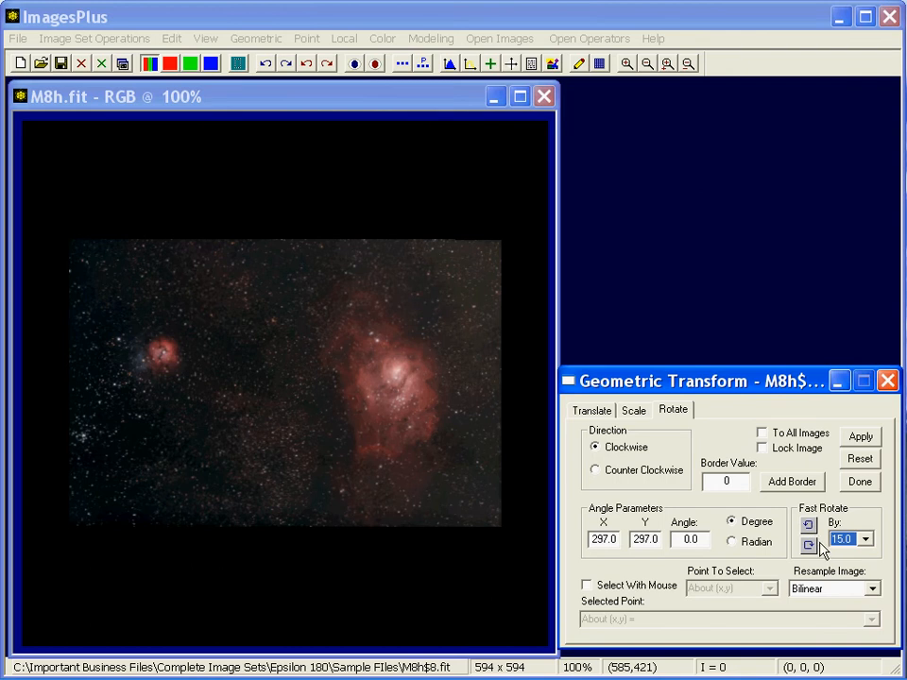
pyautogui.click(808, 545)
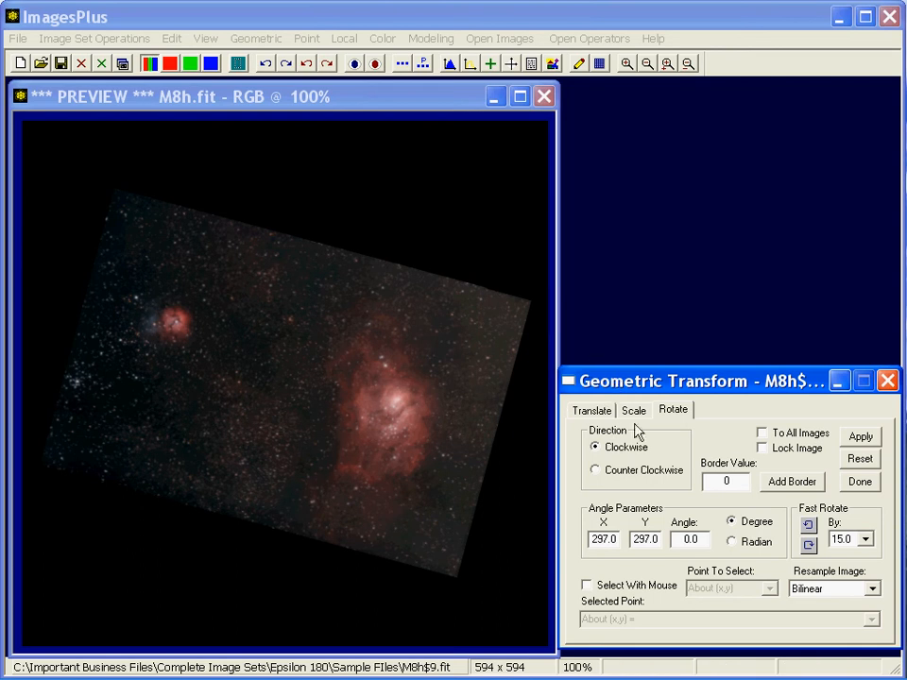
pyautogui.click(266, 65)
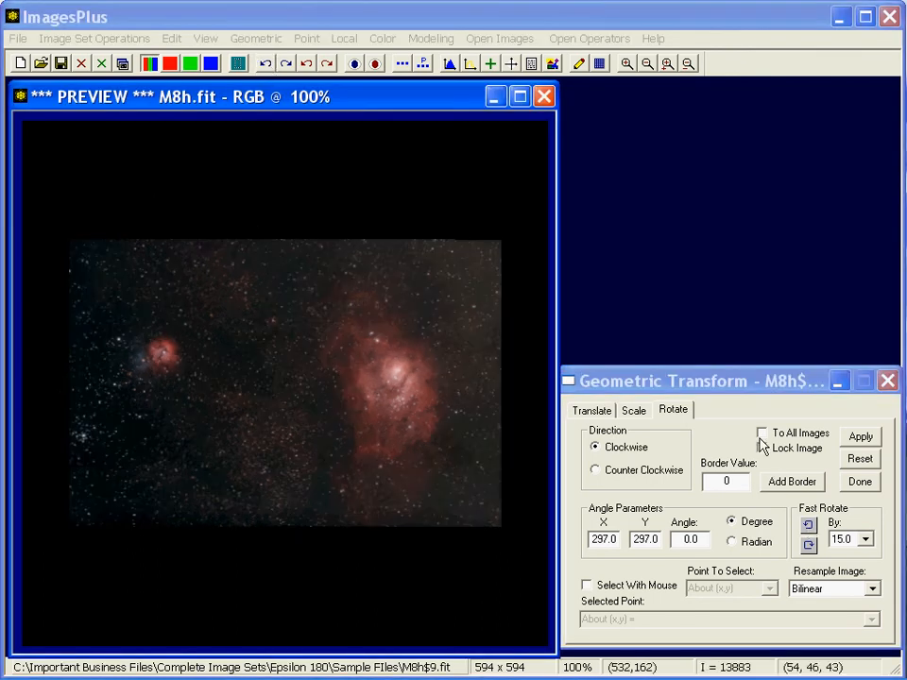
# Step: Enable point selection with the mouse, and pick the rotation's About point at (134, 334) and From point at (406, 392)
pyautogui.click(620, 585)
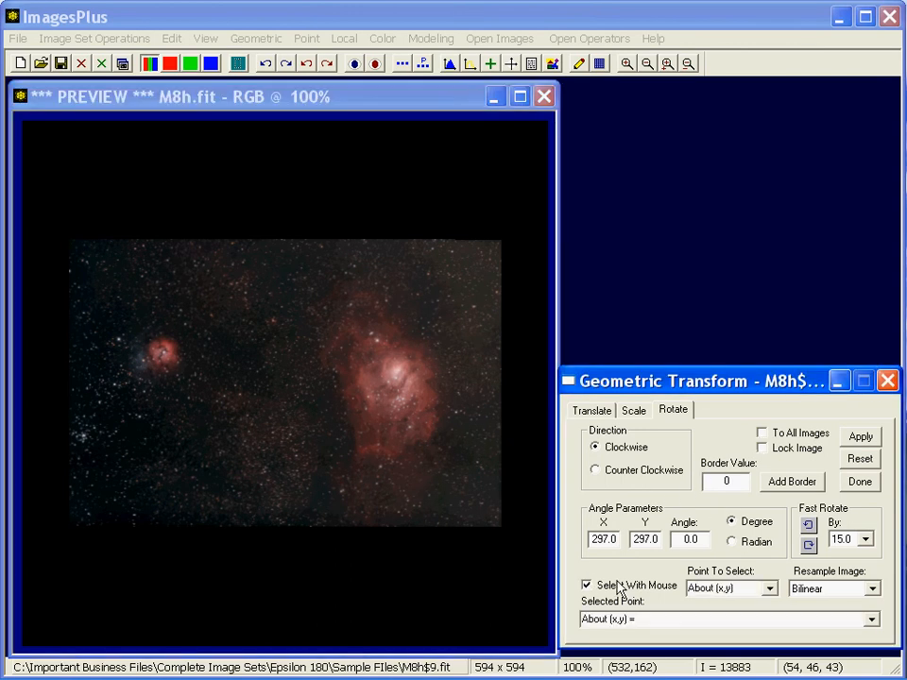
pyautogui.click(142, 424)
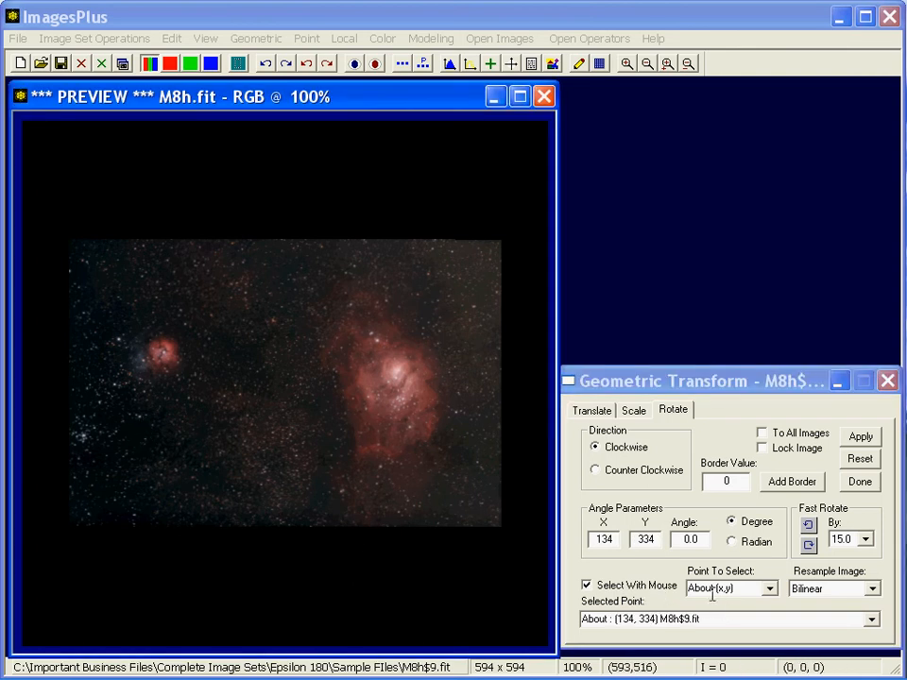
pyautogui.click(765, 590)
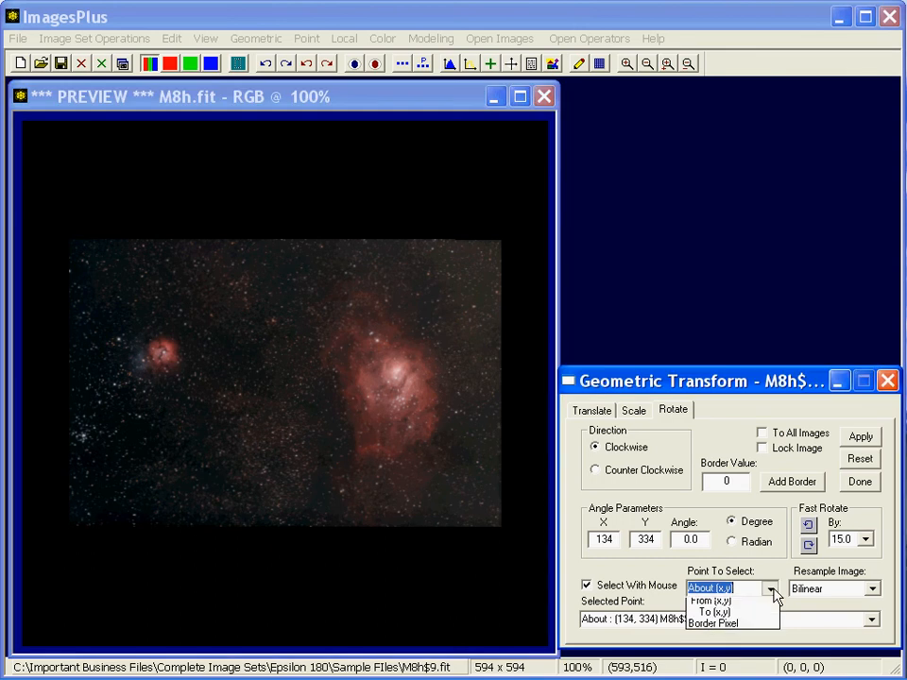
pyautogui.click(746, 617)
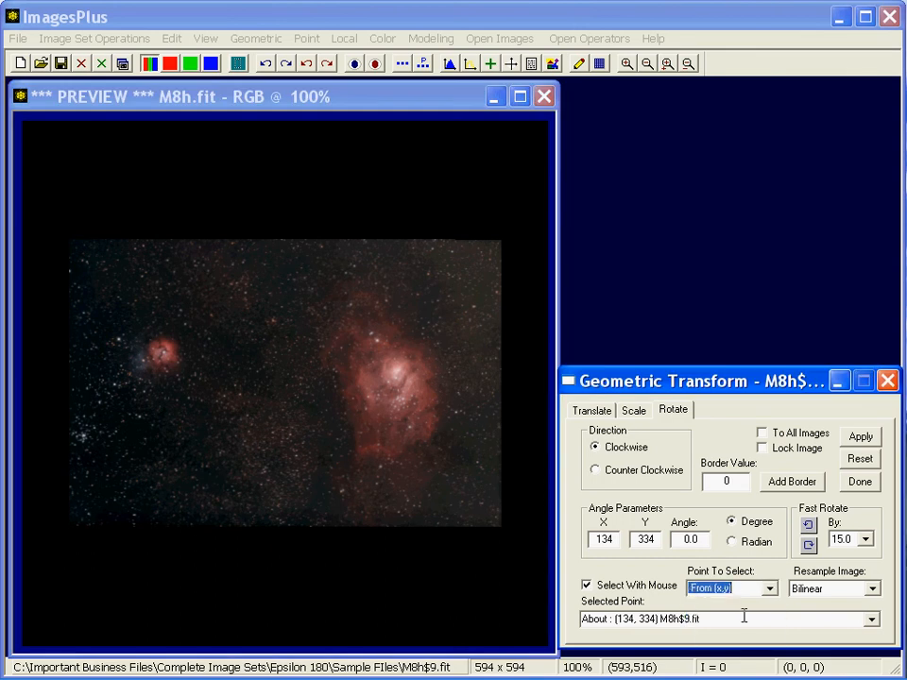
pyautogui.click(383, 474)
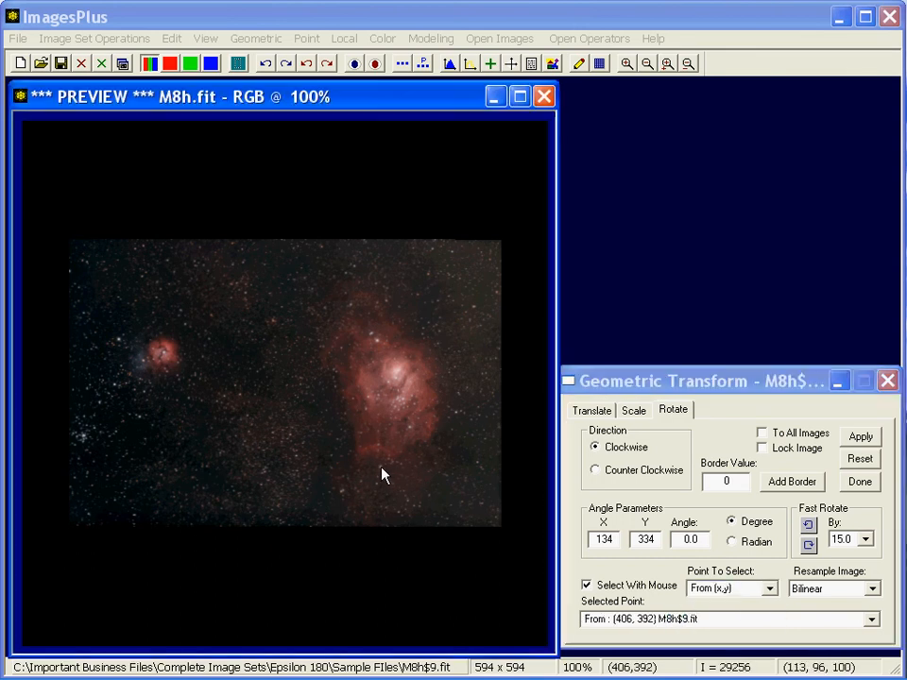
# Step: Pick the rotation's To point at (411, 295) and apply the counterclockwise rotation to the bordered image
pyautogui.click(769, 588)
pyautogui.click(742, 626)
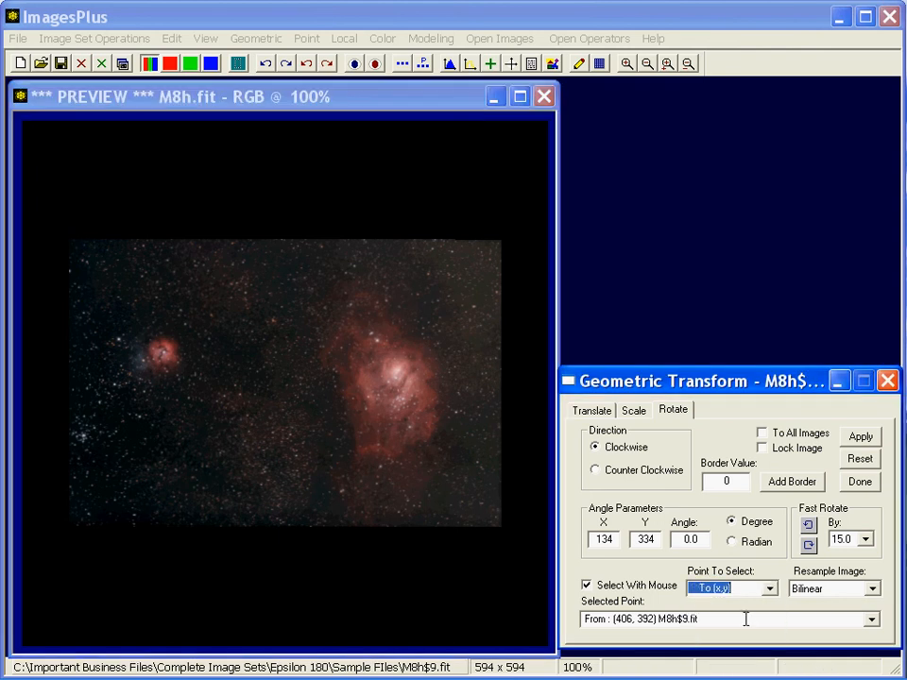
pyautogui.click(388, 382)
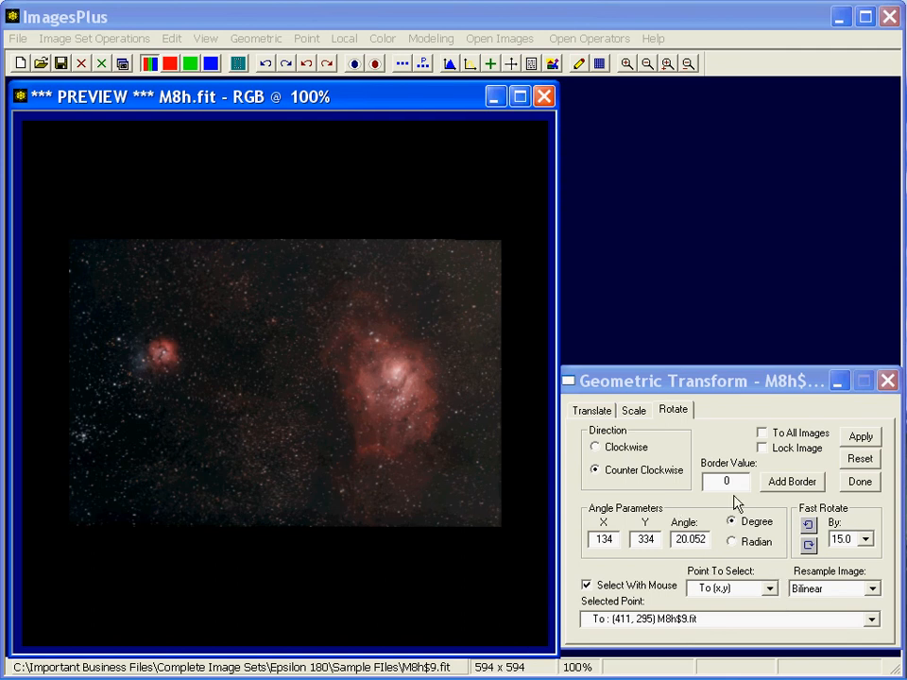
pyautogui.click(860, 437)
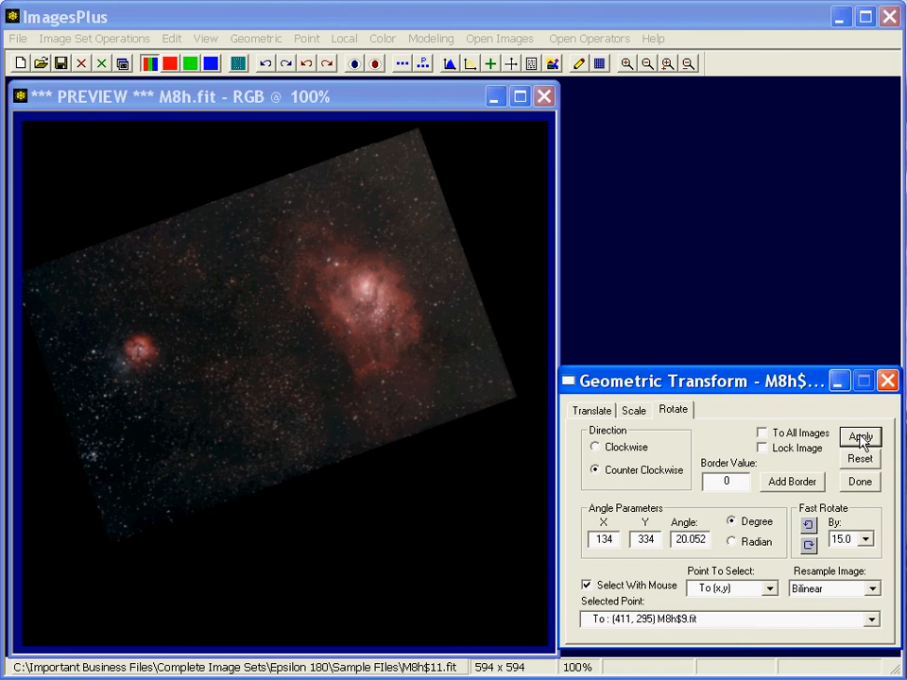
# Step: Open the process history and restore the image state of its operations in turn, from Read through the last undone Translate
pyautogui.click(530, 63)
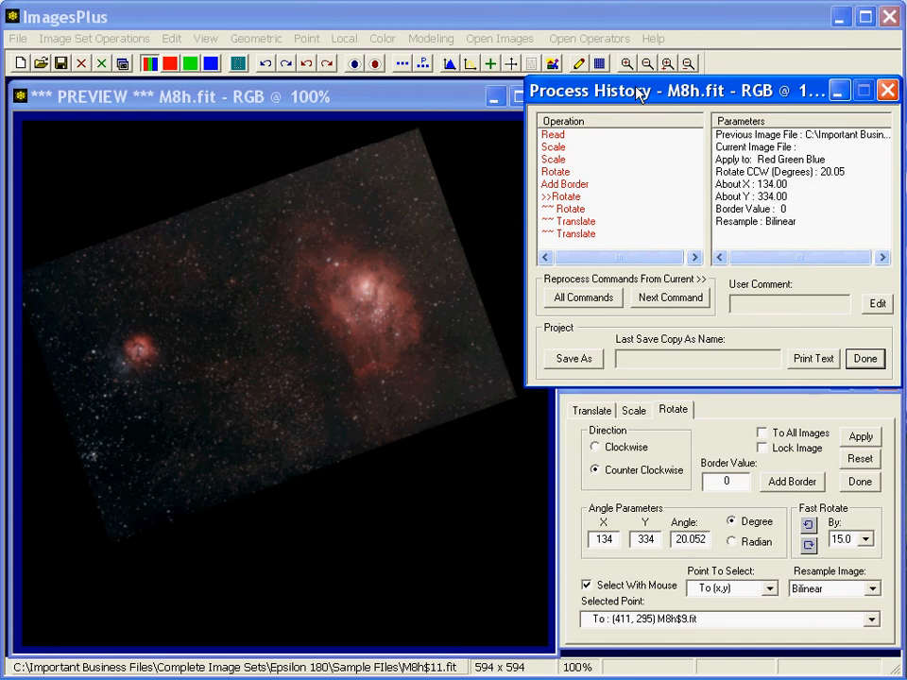
pyautogui.doubleClick(557, 136)
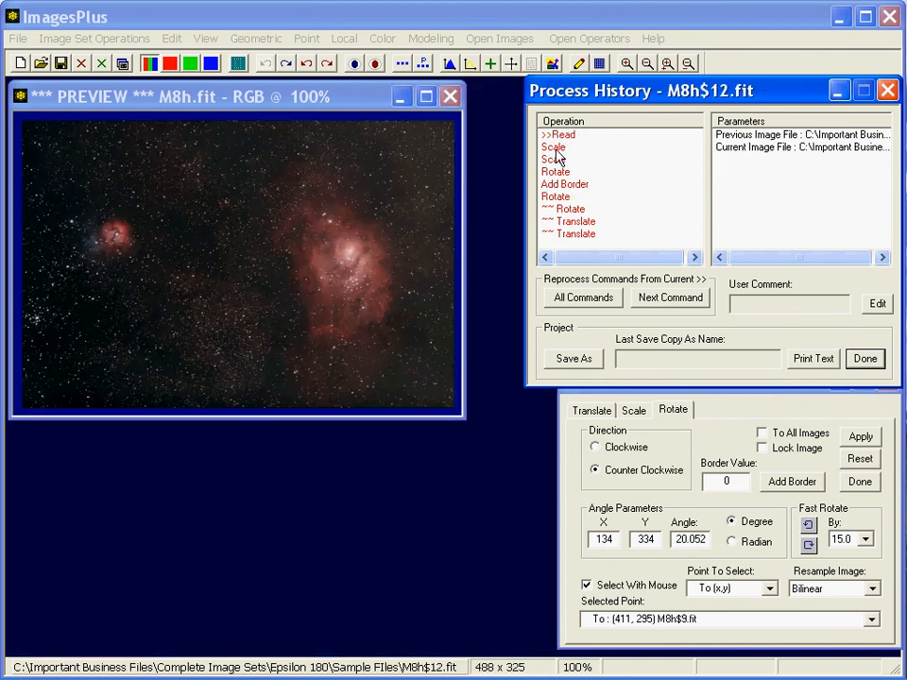
pyautogui.doubleClick(555, 147)
pyautogui.doubleClick(554, 160)
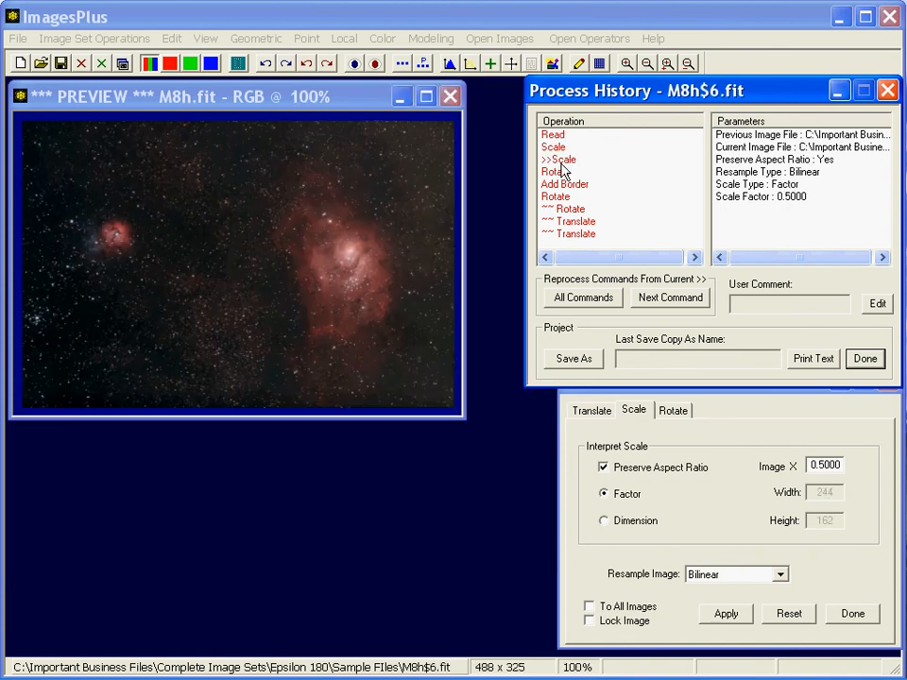
pyautogui.doubleClick(557, 172)
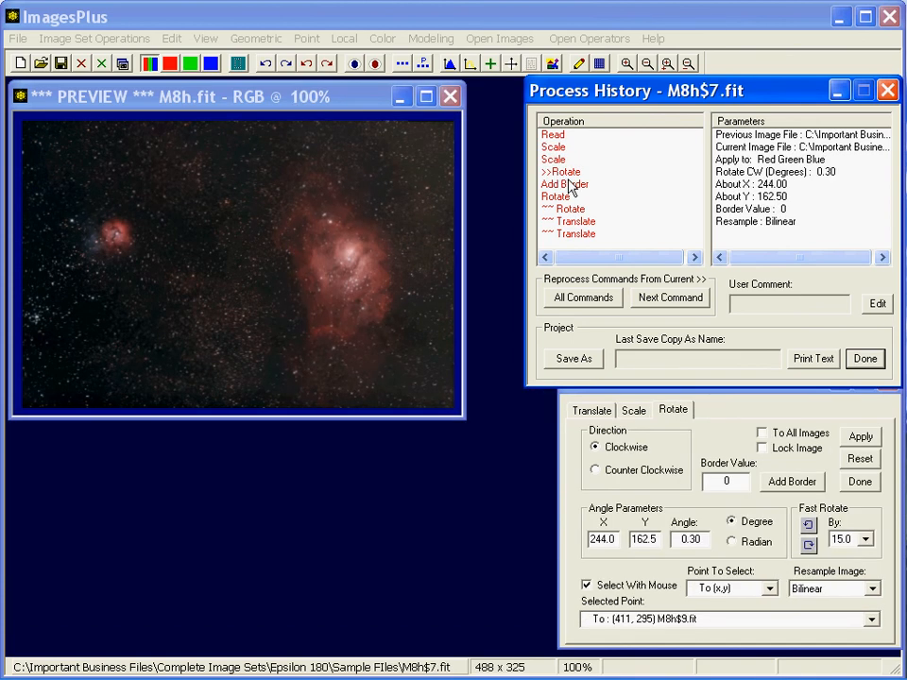
pyautogui.doubleClick(569, 186)
pyautogui.doubleClick(559, 196)
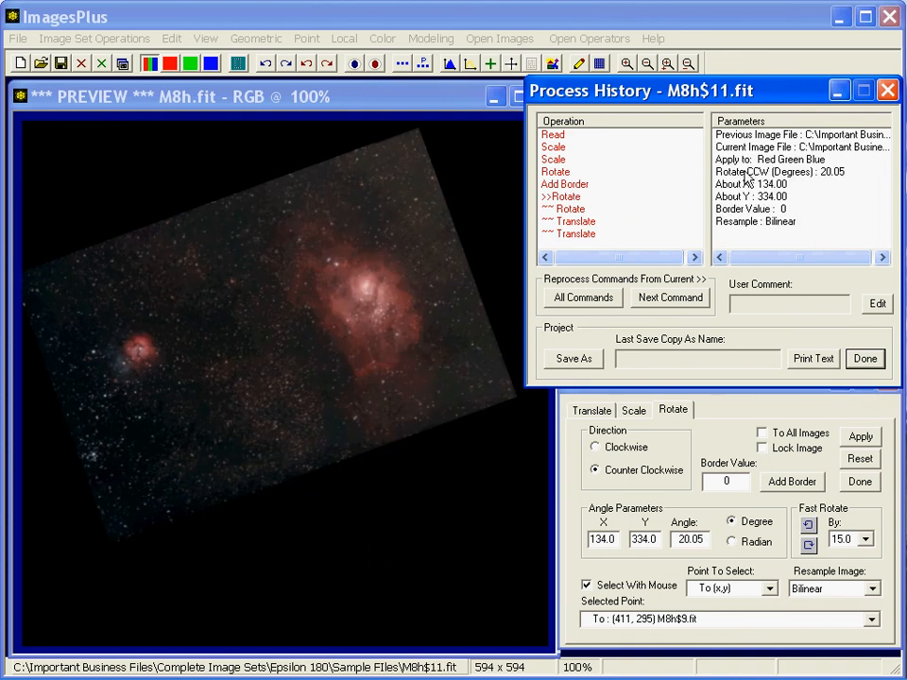
pyautogui.doubleClick(596, 209)
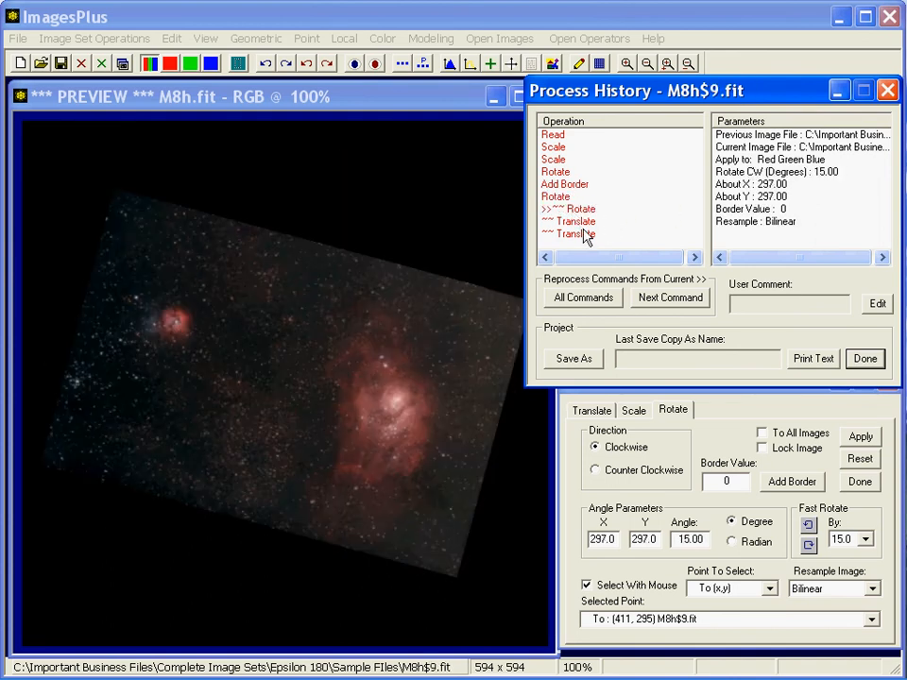
pyautogui.doubleClick(579, 233)
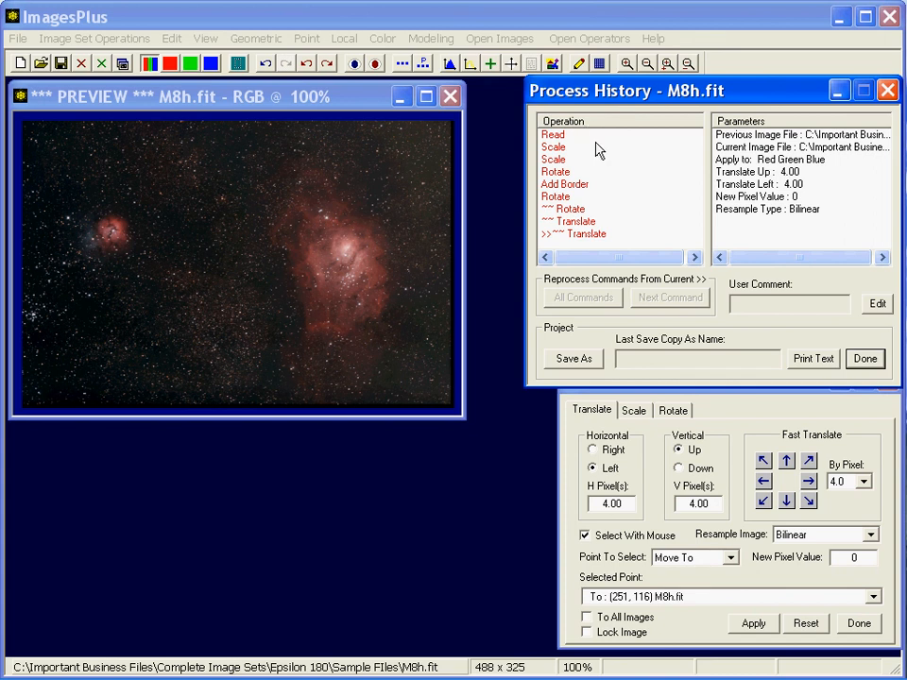
# Step: Bring the Geometric Transform dialog forward, shift it slightly, and review its Scale and Rotate settings
pyautogui.click(796, 411)
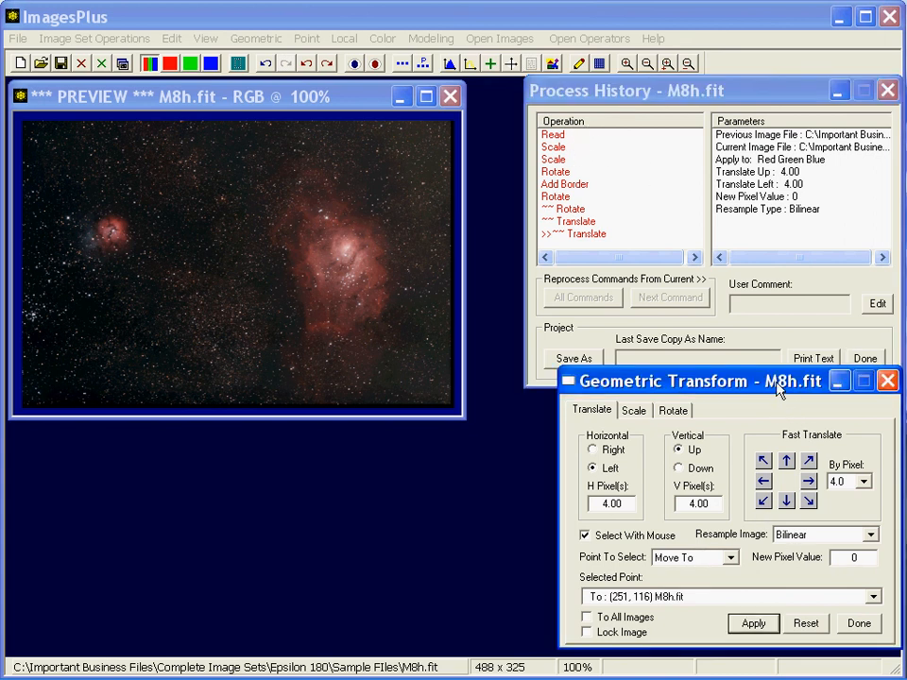
pyautogui.moveTo(749, 389); pyautogui.dragTo(739, 388)
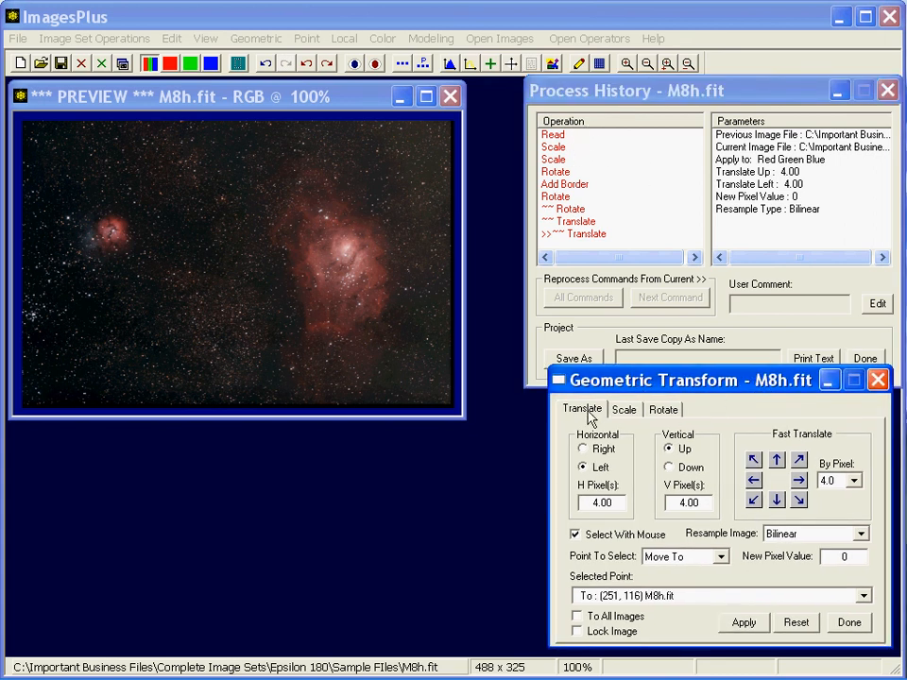
pyautogui.click(619, 412)
pyautogui.click(672, 414)
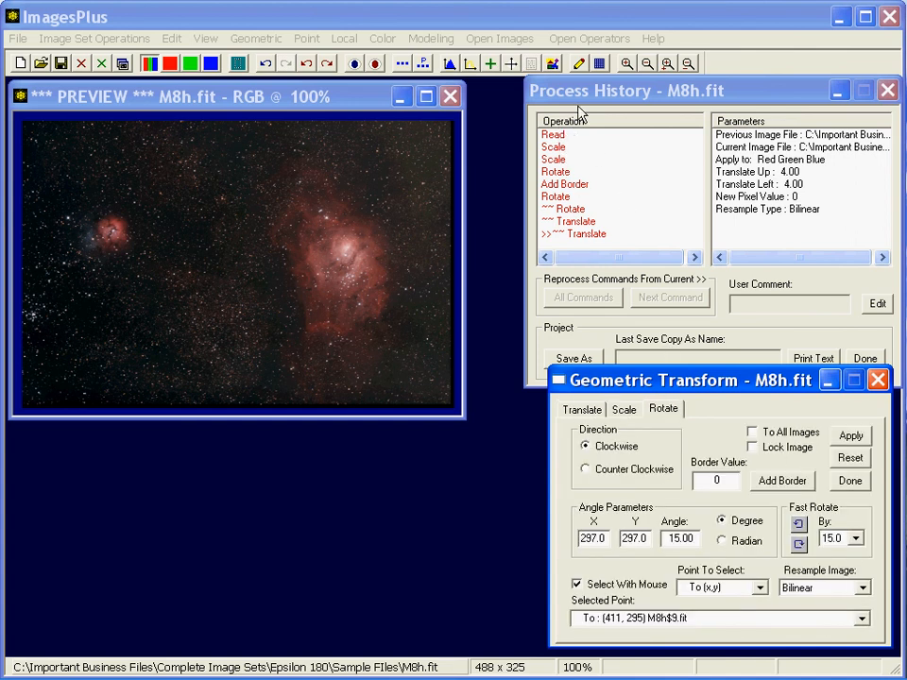
# Step: Step the image back through the process history, from the second Rotate to the original Read operation
pyautogui.click(562, 196)
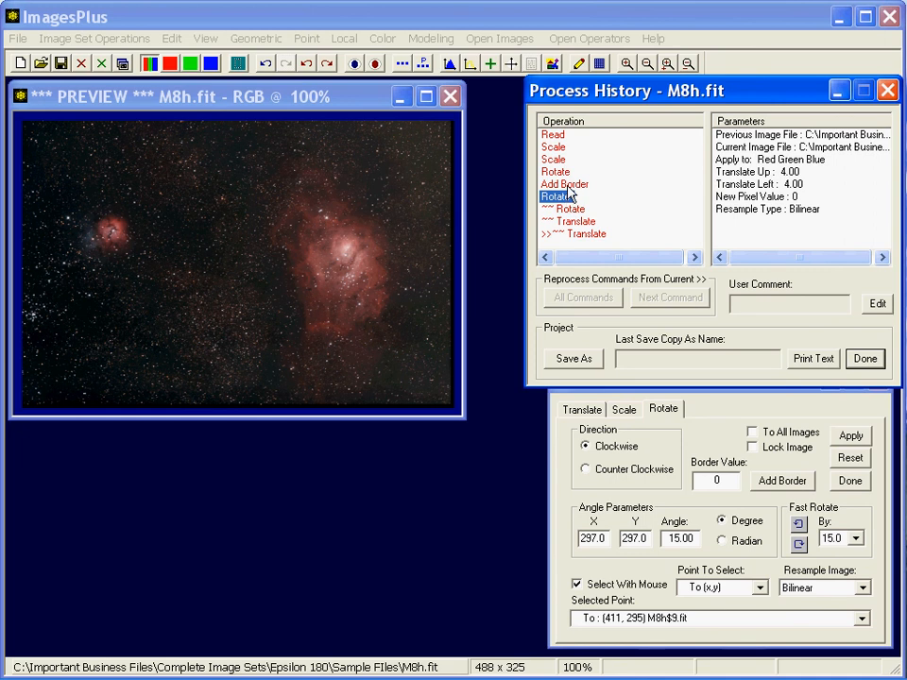
pyautogui.click(563, 184)
pyautogui.click(557, 172)
pyautogui.click(552, 160)
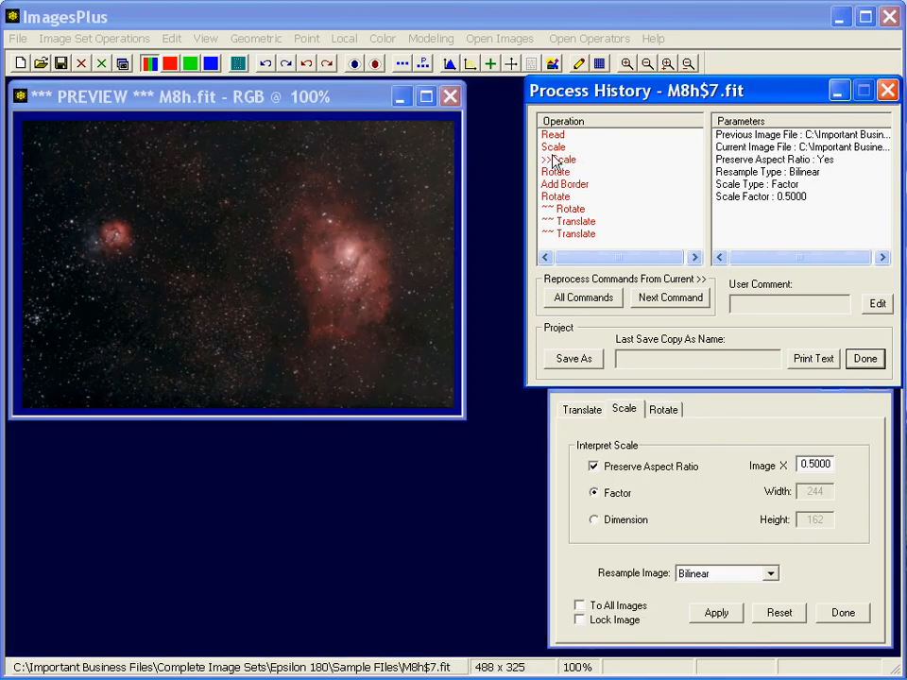
pyautogui.click(553, 147)
pyautogui.click(553, 135)
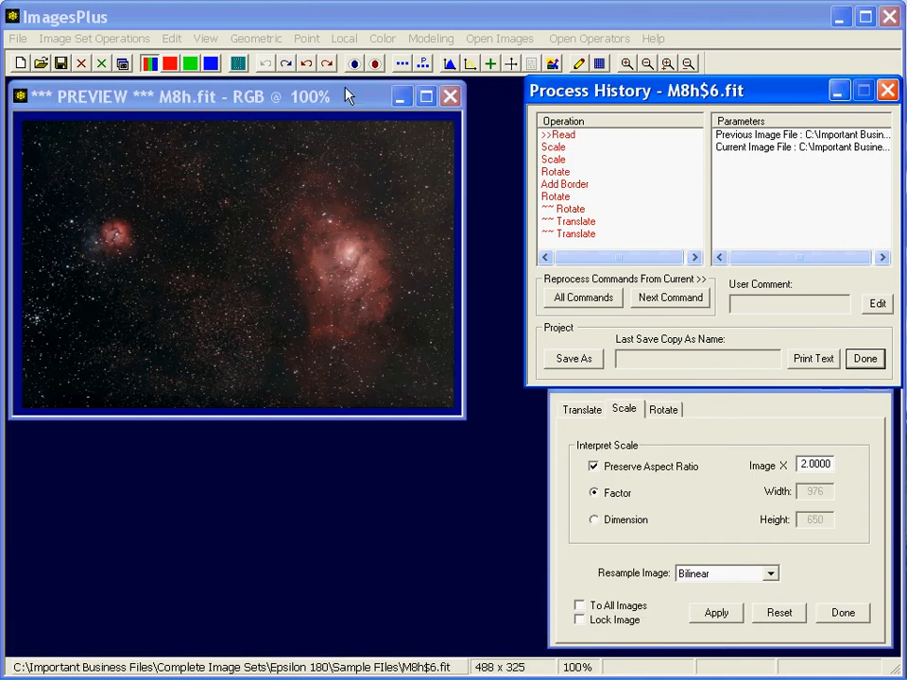
# Step: Step the image forward and back with redo and undo, and close the process history
pyautogui.click(285, 63)
pyautogui.click(285, 62)
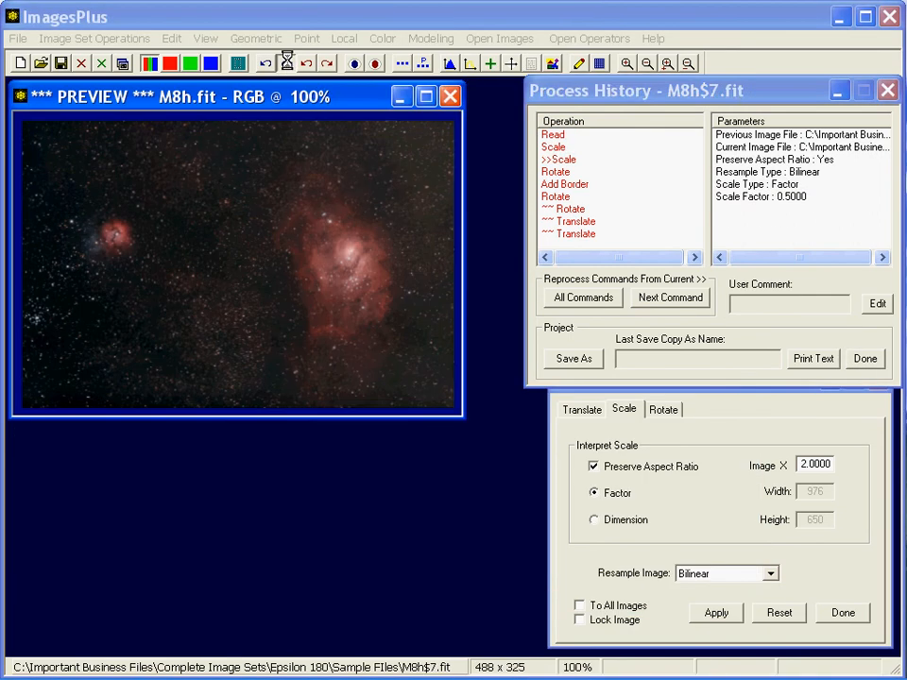
pyautogui.click(269, 63)
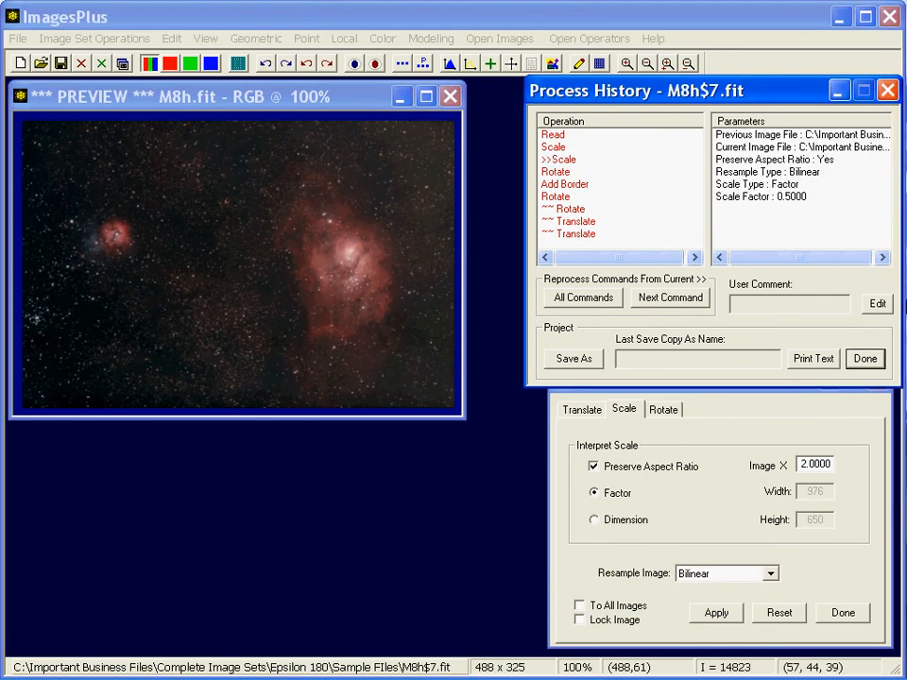
pyautogui.click(888, 91)
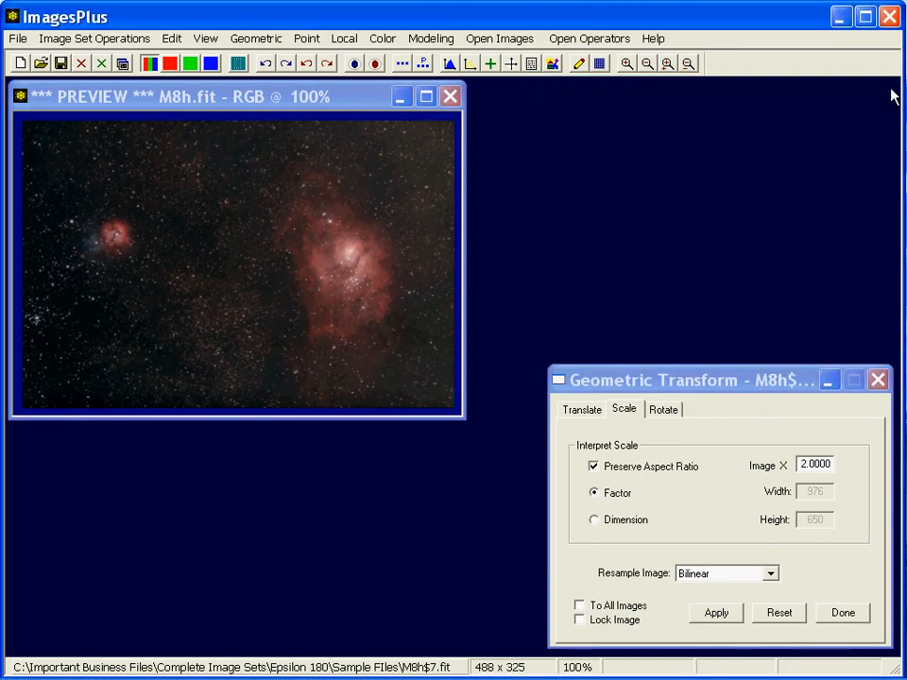